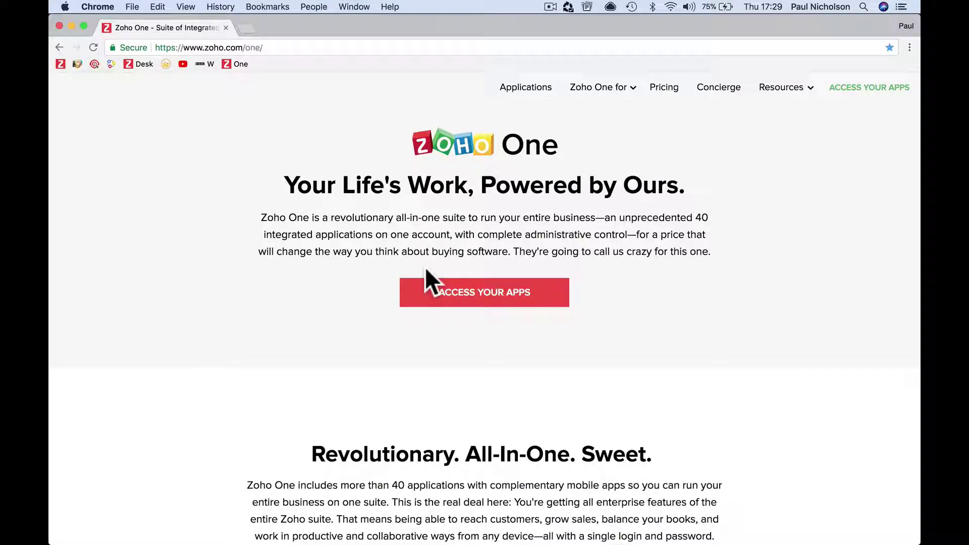
# Go from Zoho One's apps to the Admin Panel's list of applications to add
pyautogui.click(439, 300)
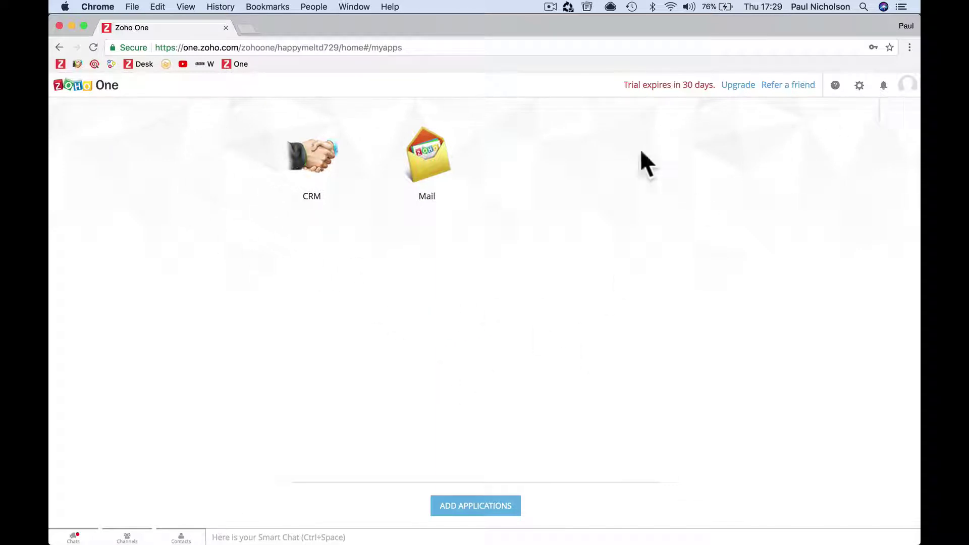
pyautogui.click(463, 505)
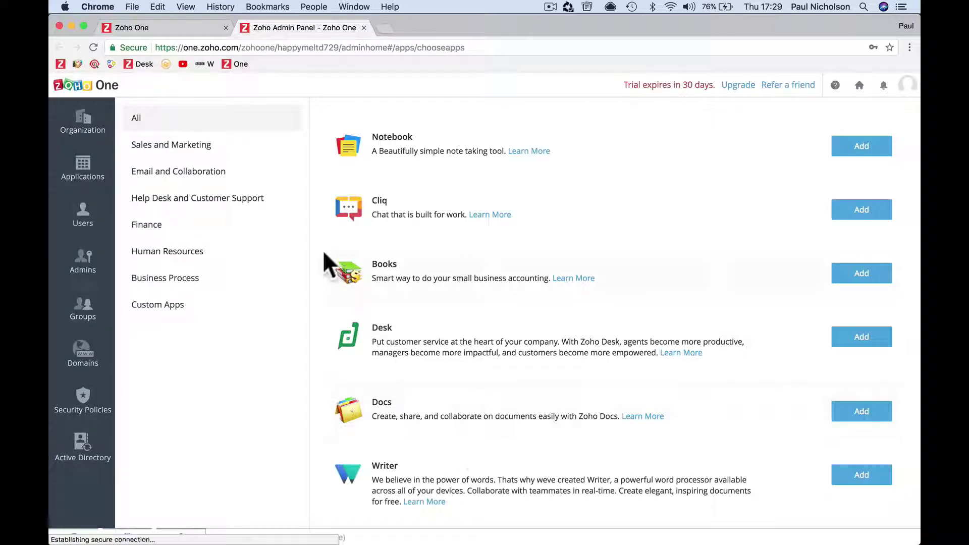
pyautogui.click(68, 167)
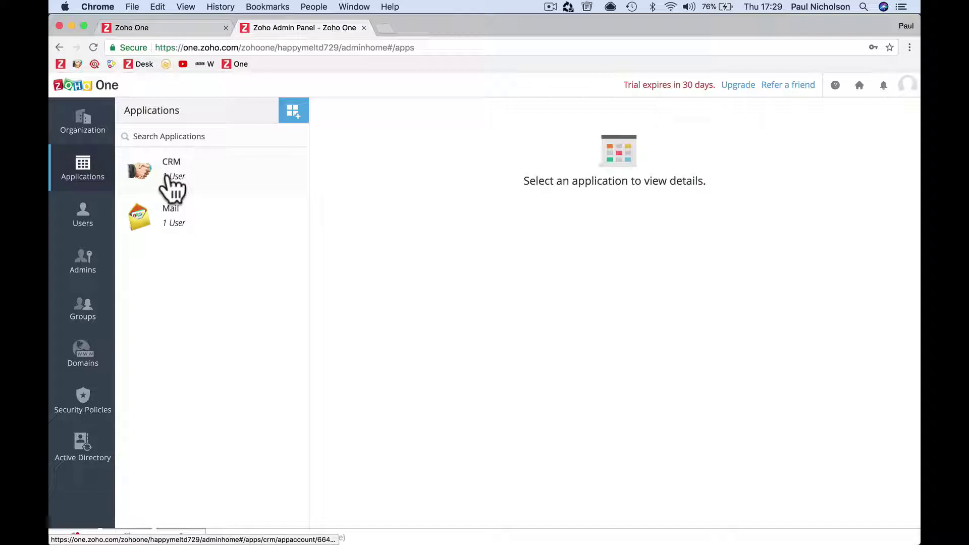
pyautogui.click(168, 175)
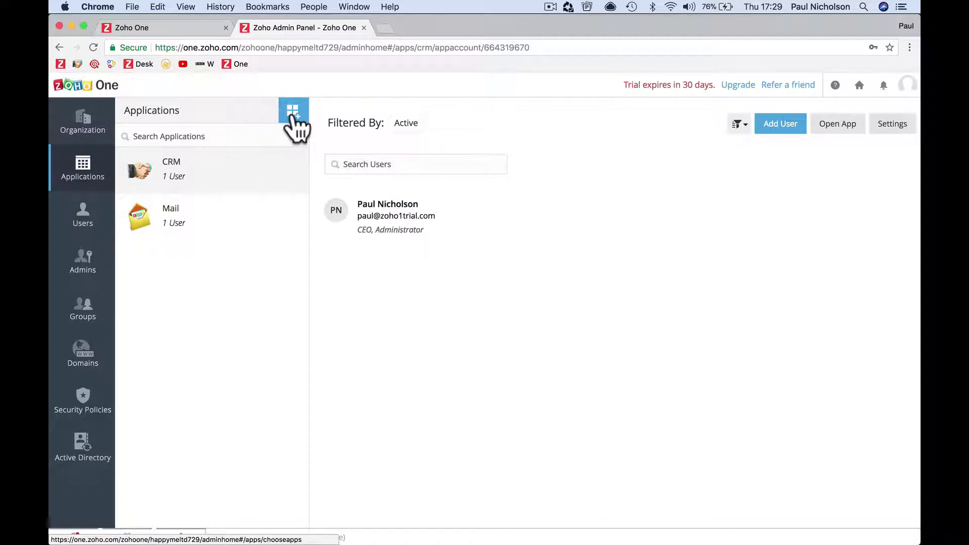
pyautogui.click(295, 116)
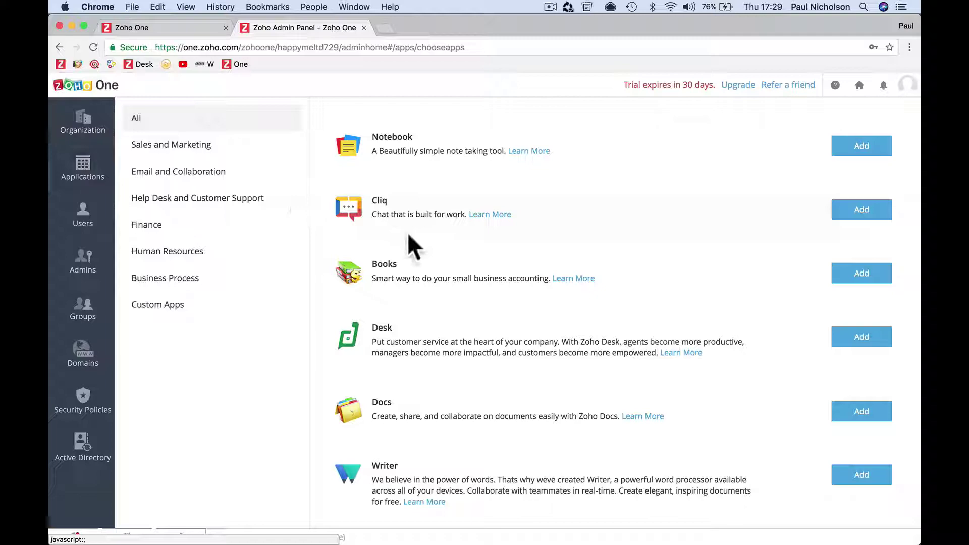
pyautogui.scroll(-15, 660, 339)
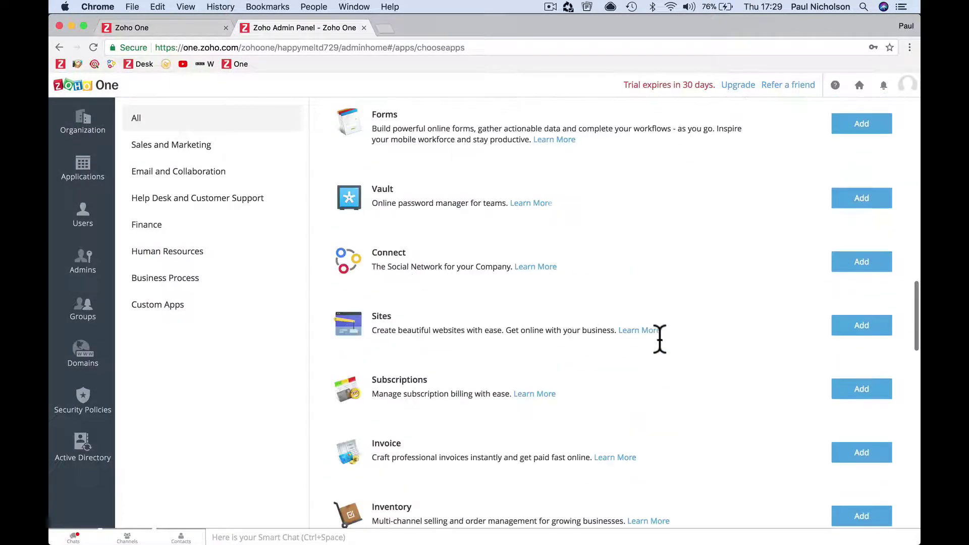
pyautogui.scroll(15, 660, 339)
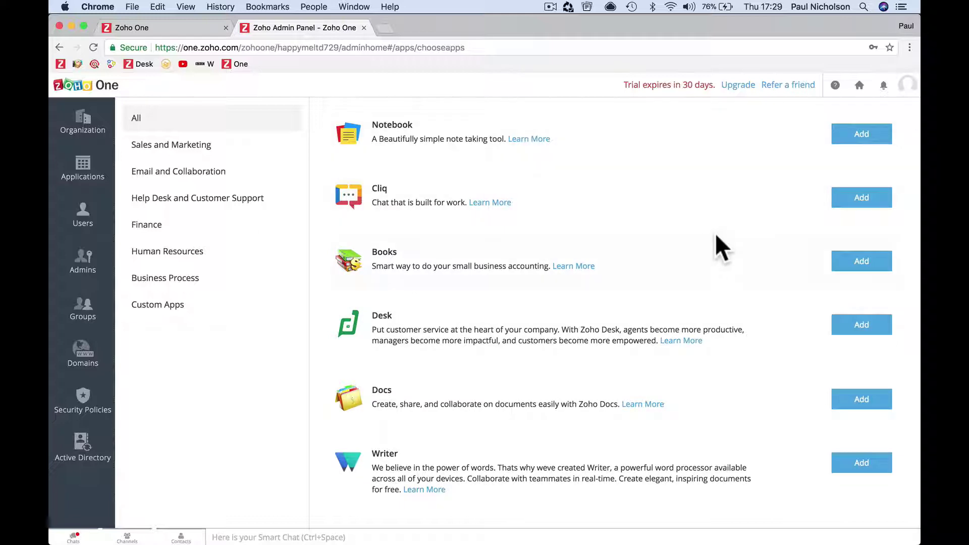
pyautogui.scroll(-10, 715, 233)
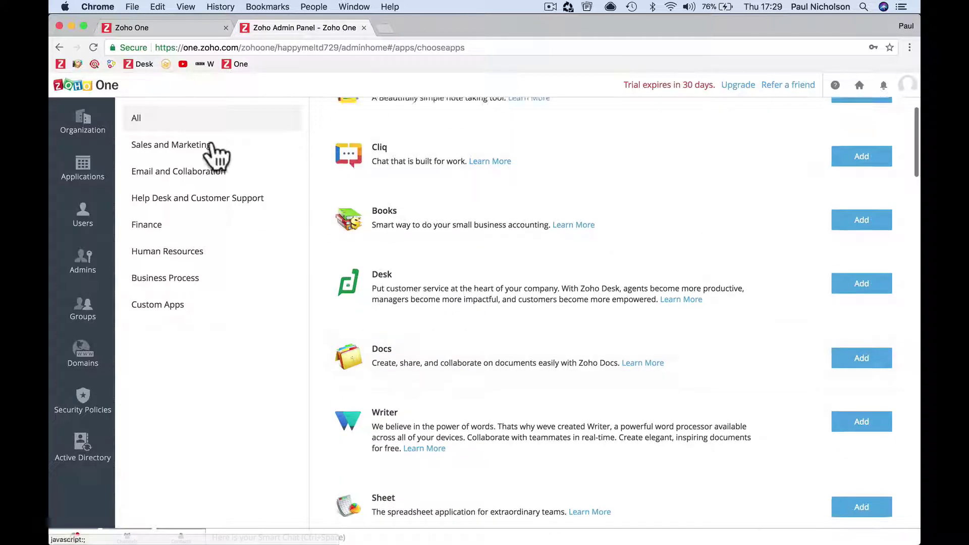
pyautogui.scroll(2, 468, 228)
pyautogui.scroll(-8, 468, 229)
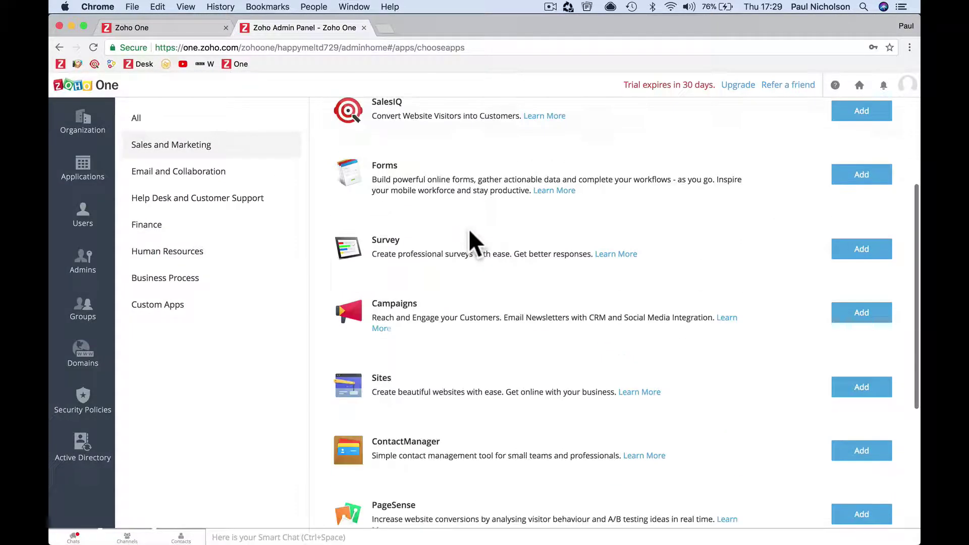
pyautogui.scroll(8, 470, 228)
pyautogui.scroll(-8, 470, 262)
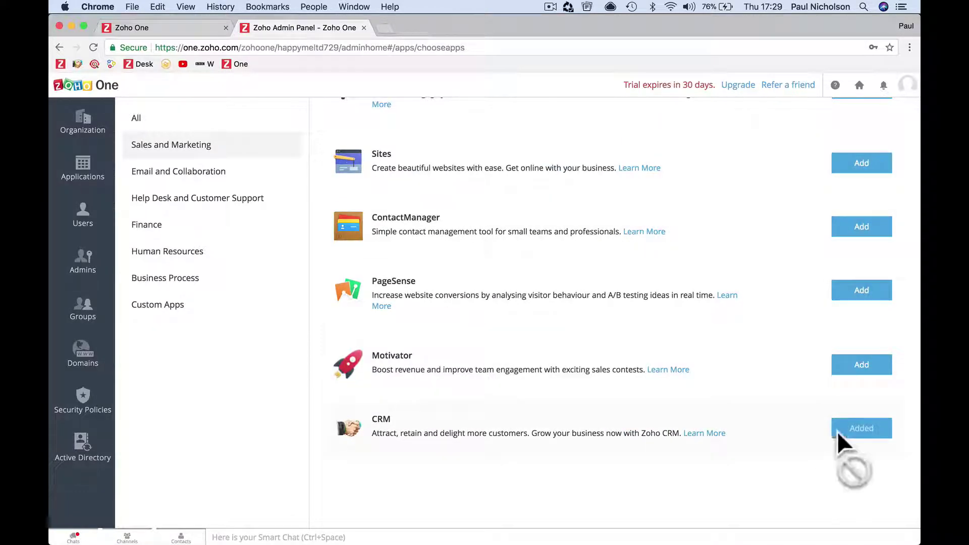
pyautogui.scroll(8, 618, 379)
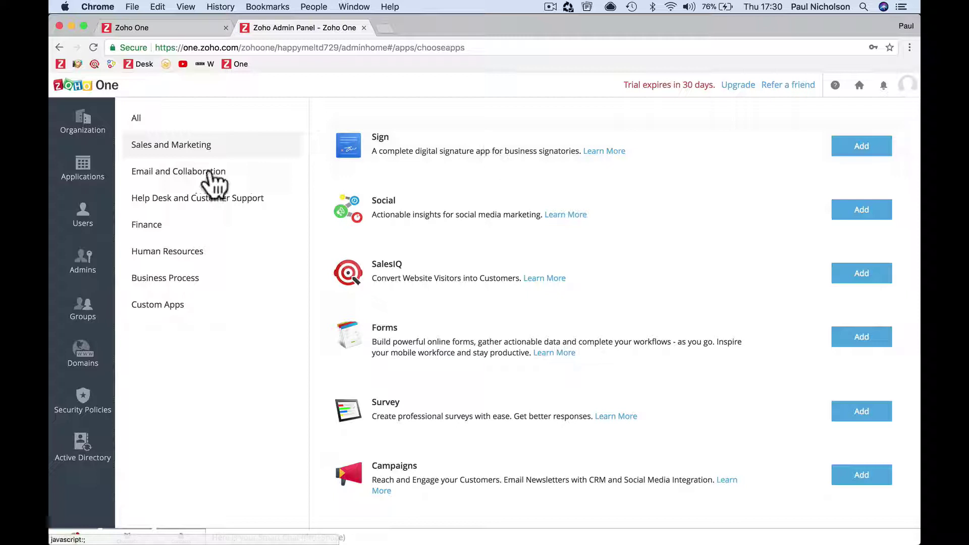
pyautogui.click(88, 175)
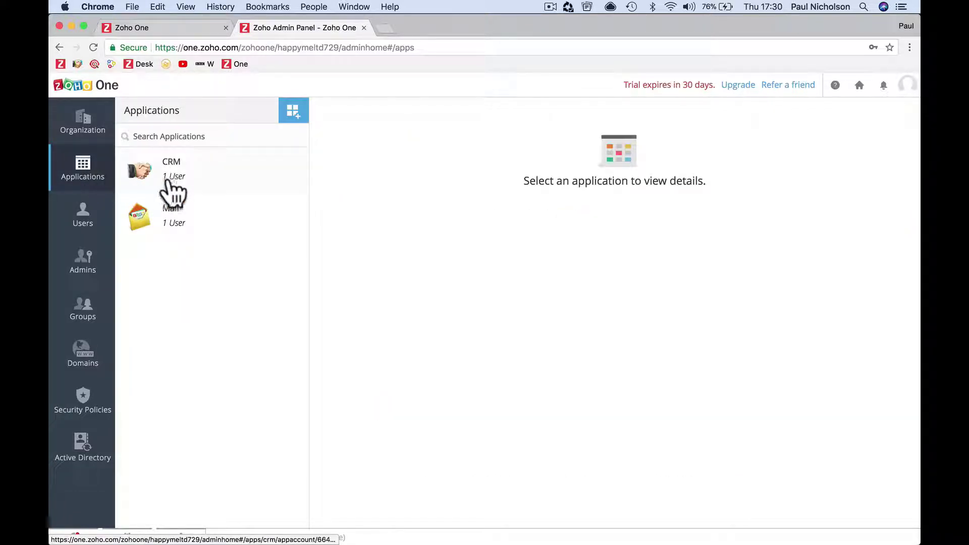
# Set the CRM company time zone to (GMT 0:0) Greenwich Mean Time, keep United Kingdom locale, and save
pyautogui.click(160, 183)
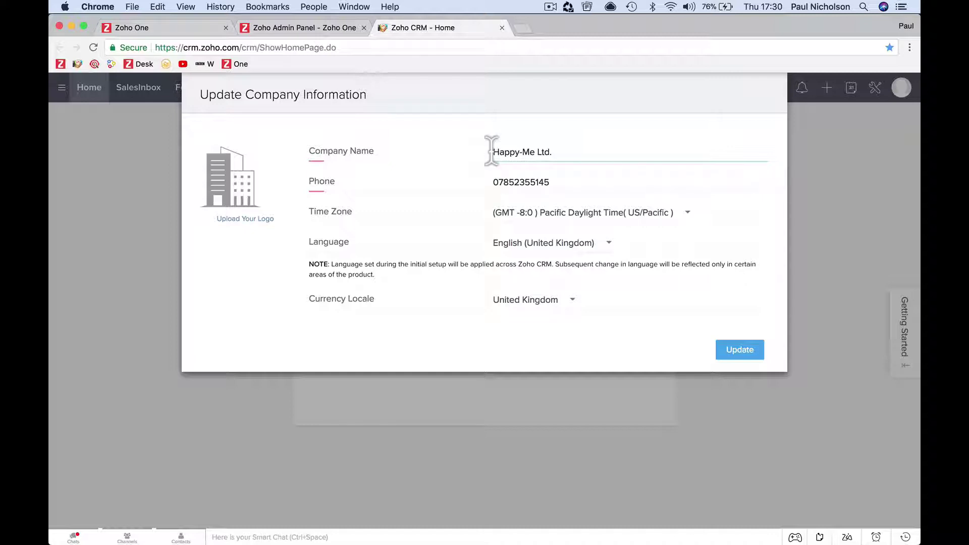
pyautogui.click(683, 218)
pyautogui.scroll(-15, 595, 309)
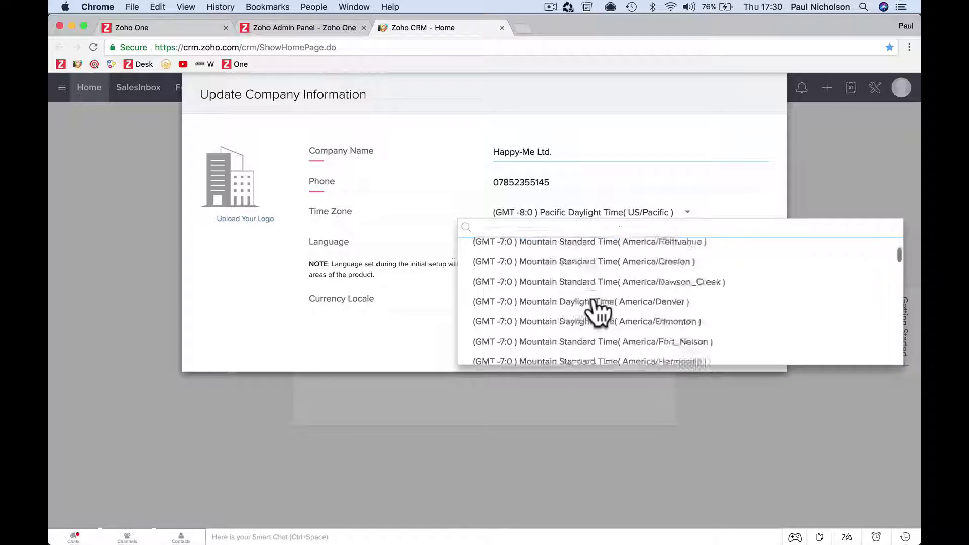
pyautogui.scroll(-8, 597, 310)
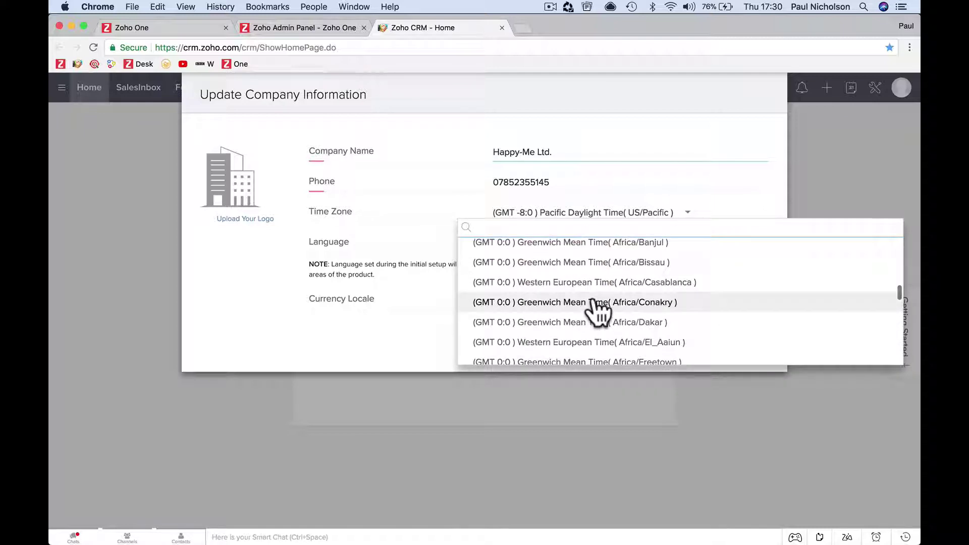
pyautogui.scroll(-10, 598, 311)
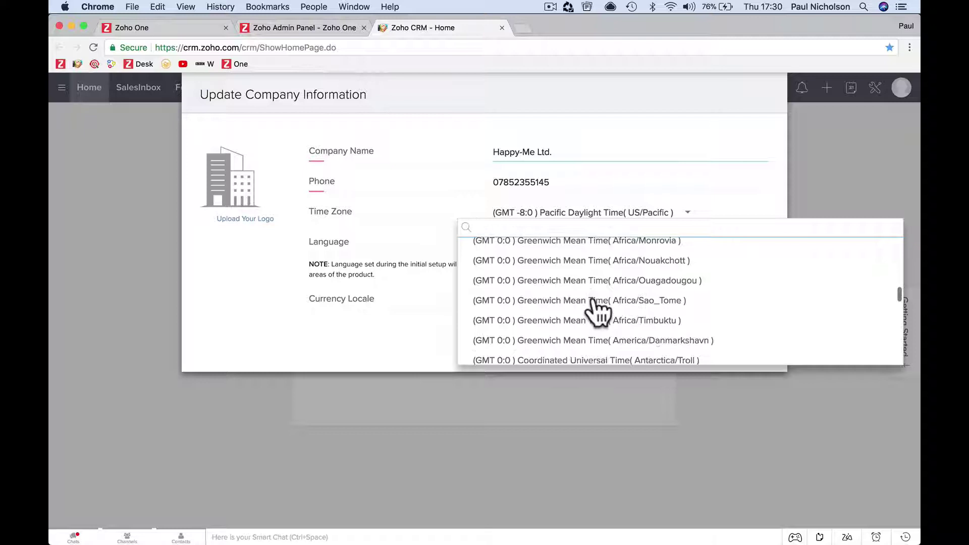
pyautogui.scroll(-3, 598, 310)
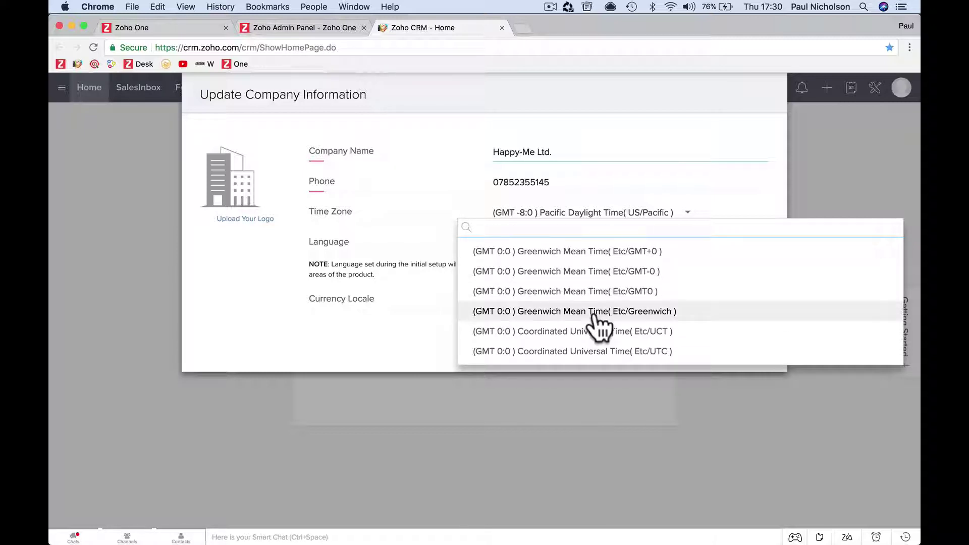
pyautogui.click(595, 311)
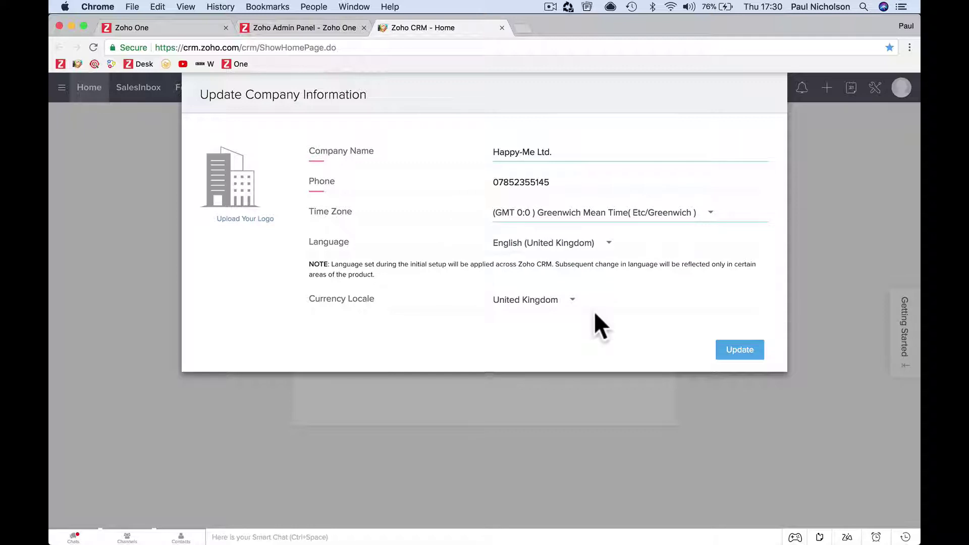
pyautogui.click(566, 301)
pyautogui.click(560, 305)
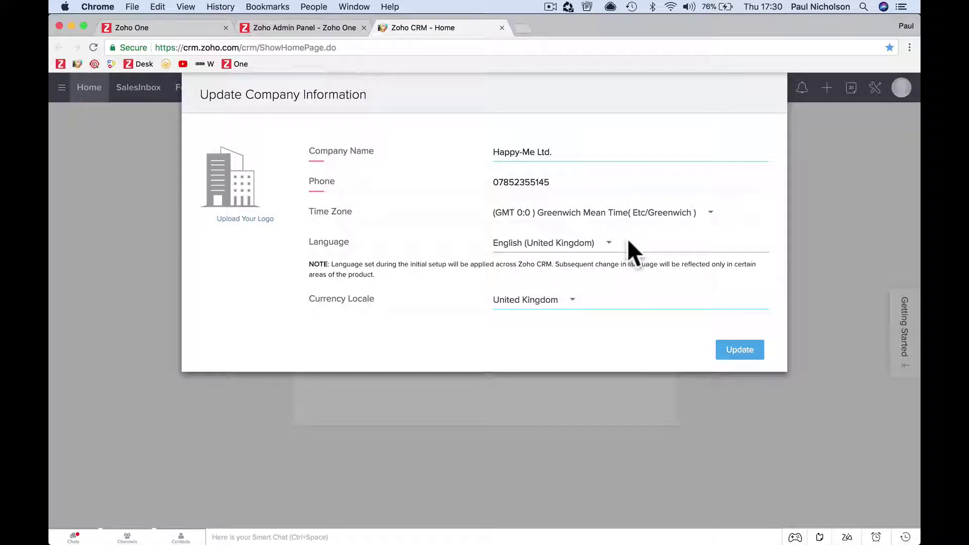
pyautogui.click(735, 349)
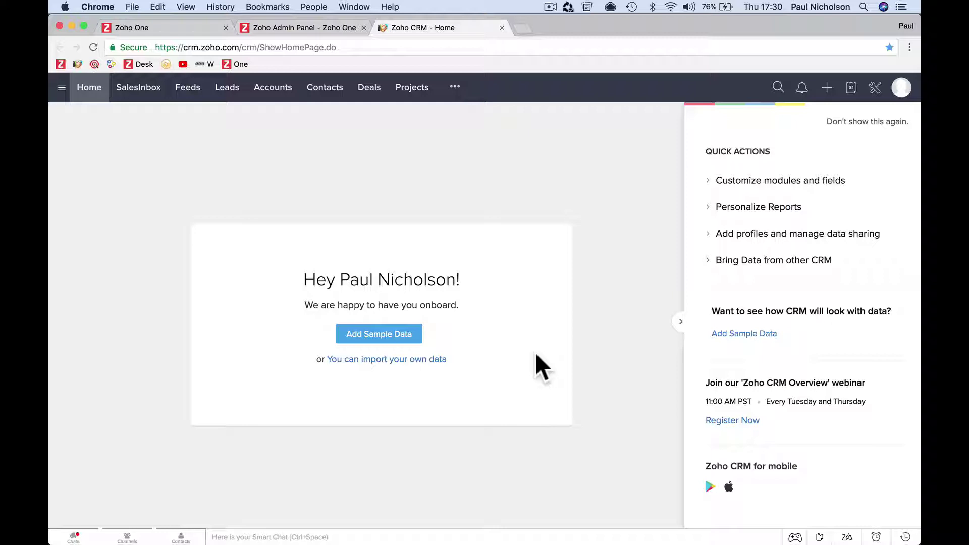
# Populate the CRM with sample data, check the trial subscription details, and dismiss the success notice
pyautogui.click(389, 337)
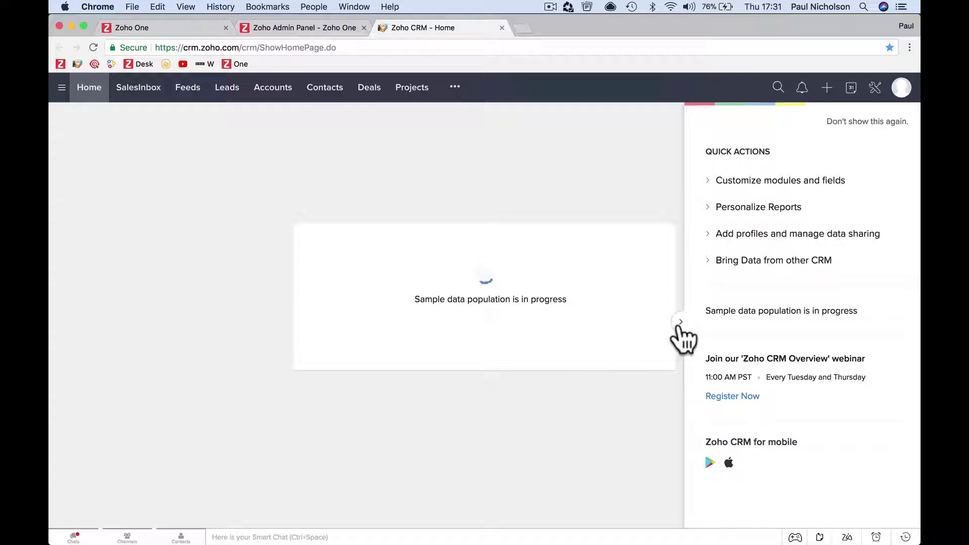
pyautogui.click(677, 329)
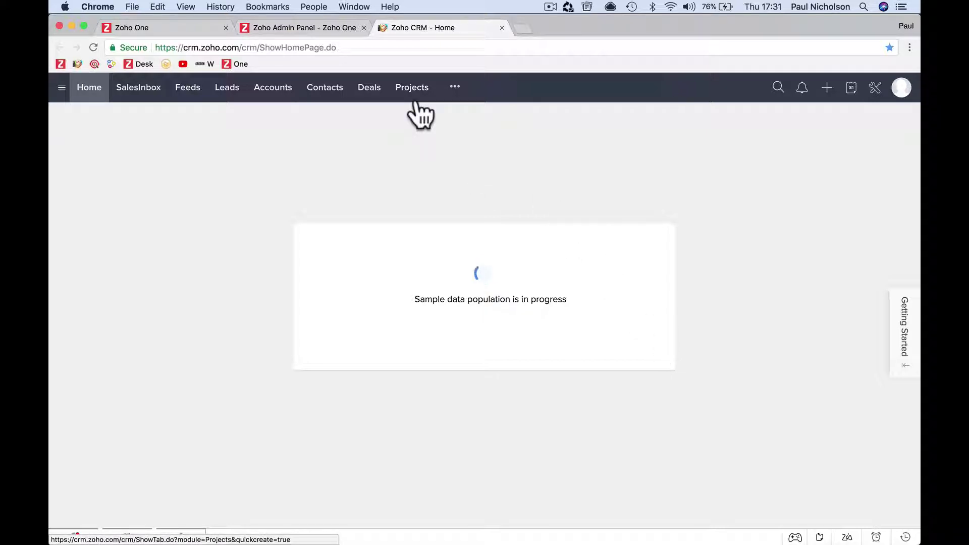
pyautogui.click(897, 91)
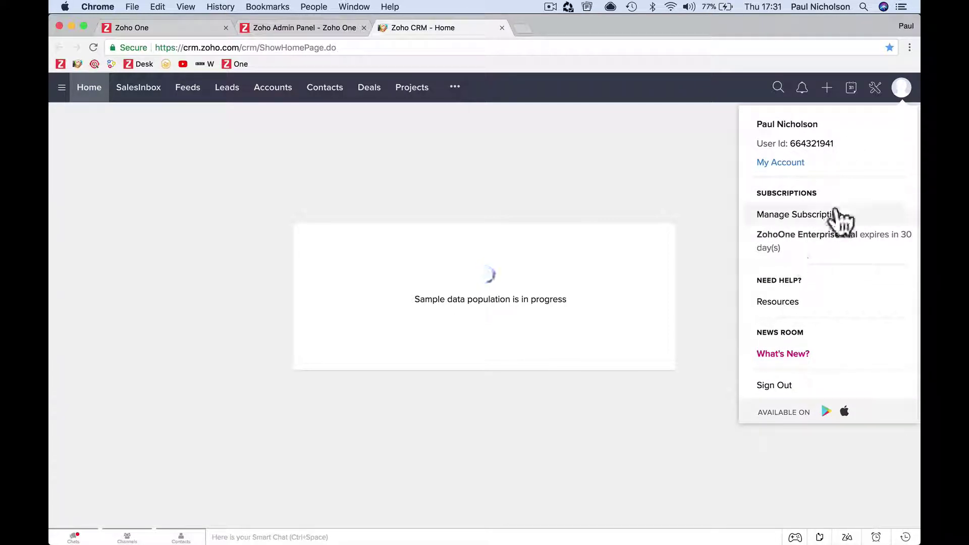
pyautogui.moveTo(776, 235); pyautogui.dragTo(858, 236)
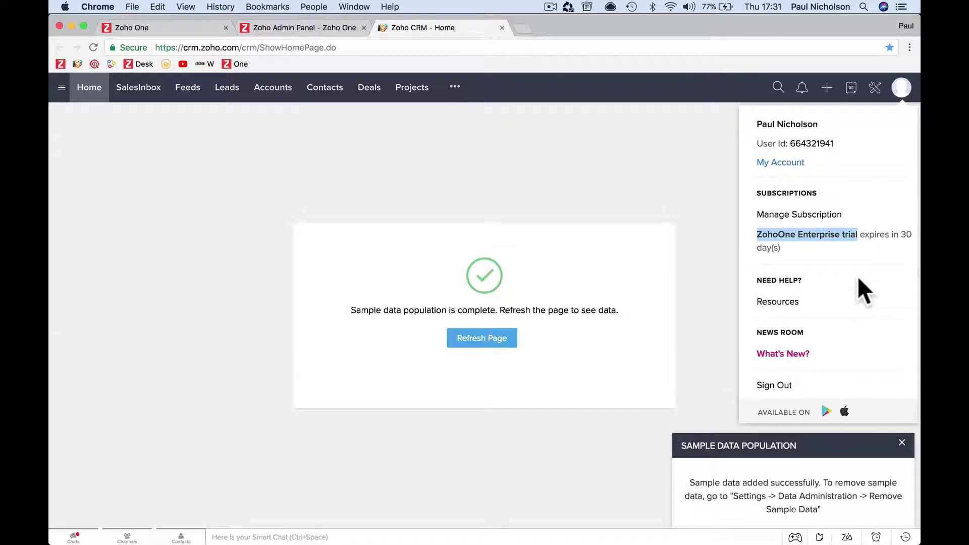
pyautogui.click(706, 263)
pyautogui.click(902, 442)
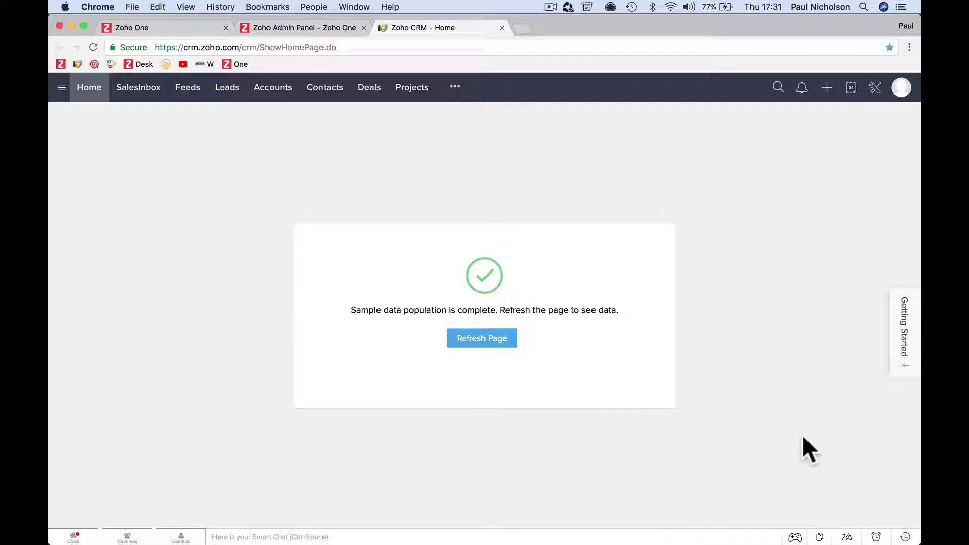
# Look over the module tab groups, then bring up the SalesInbox introduction
pyautogui.click(62, 89)
pyautogui.click(130, 91)
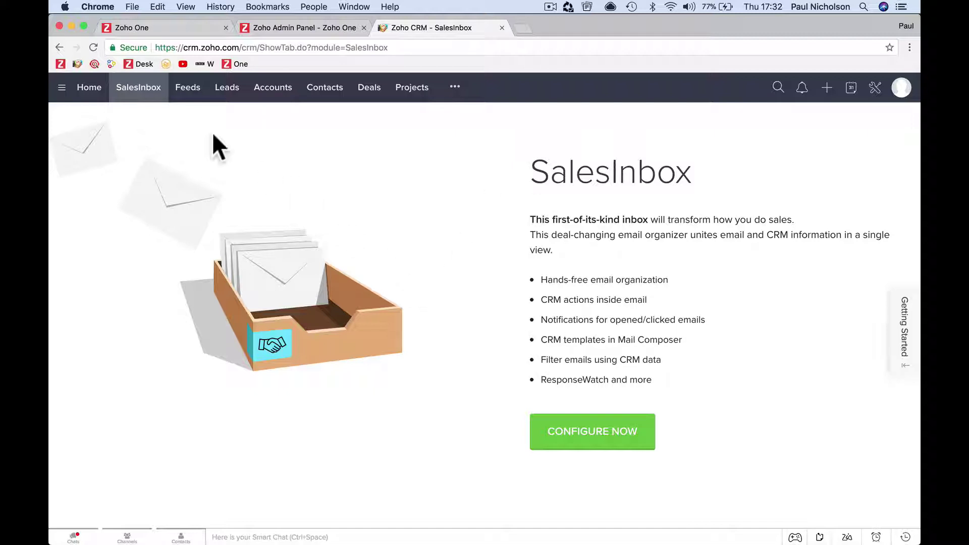
# In Feeds, post the status 'Setting up Zoho CRM stay tuned.'
pyautogui.click(188, 89)
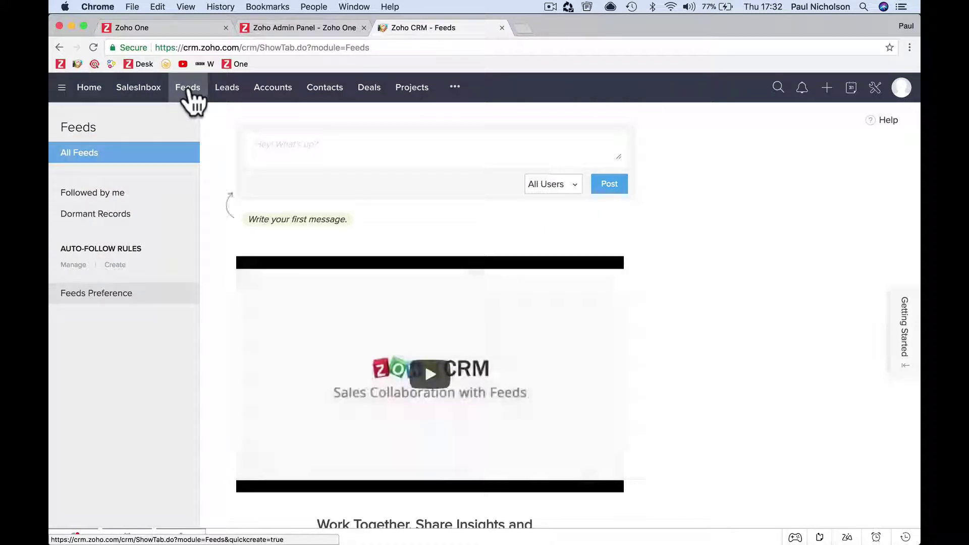
pyautogui.click(277, 155)
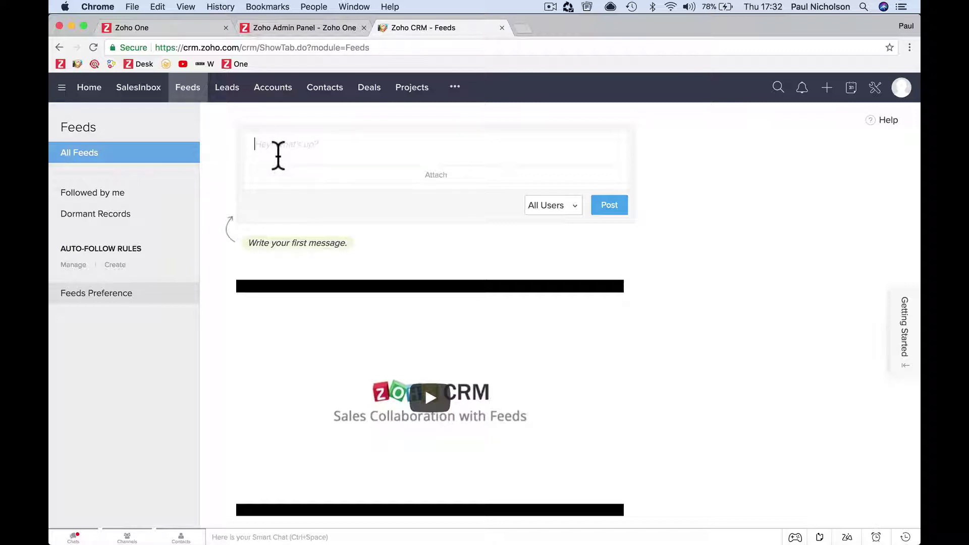
pyautogui.write('Setting up Zoho CRM stay tuned.')
pyautogui.click(546, 206)
pyautogui.click(621, 205)
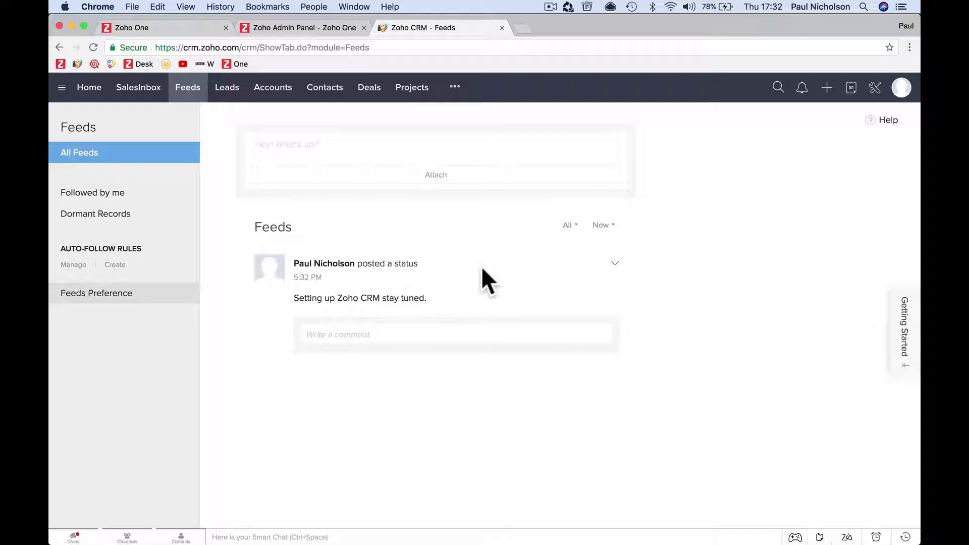
# Post 'Working on big quote at Church round corner. Anyone worked there?' and begin a comment on it
pyautogui.click(374, 153)
pyautogui.write('Work')
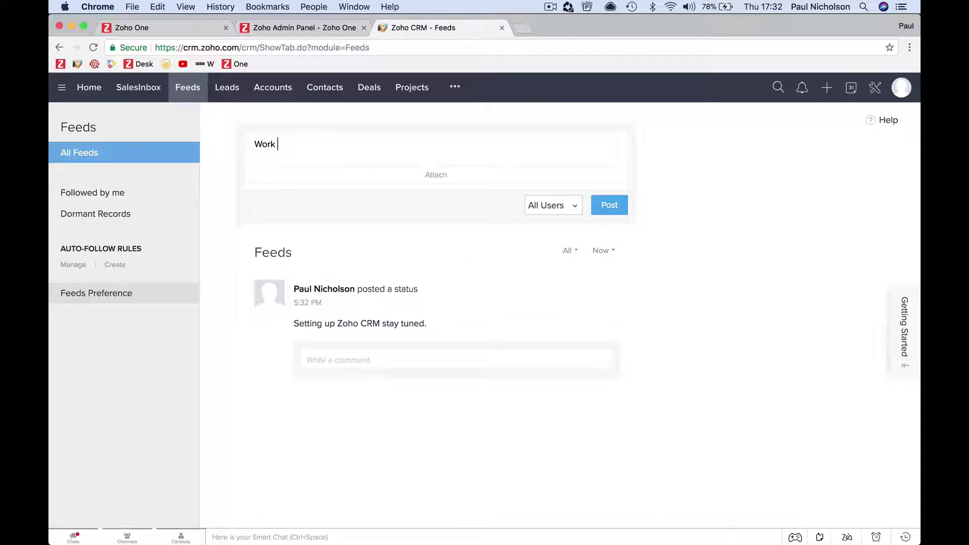
pyautogui.write('ing on big quote at Churc')
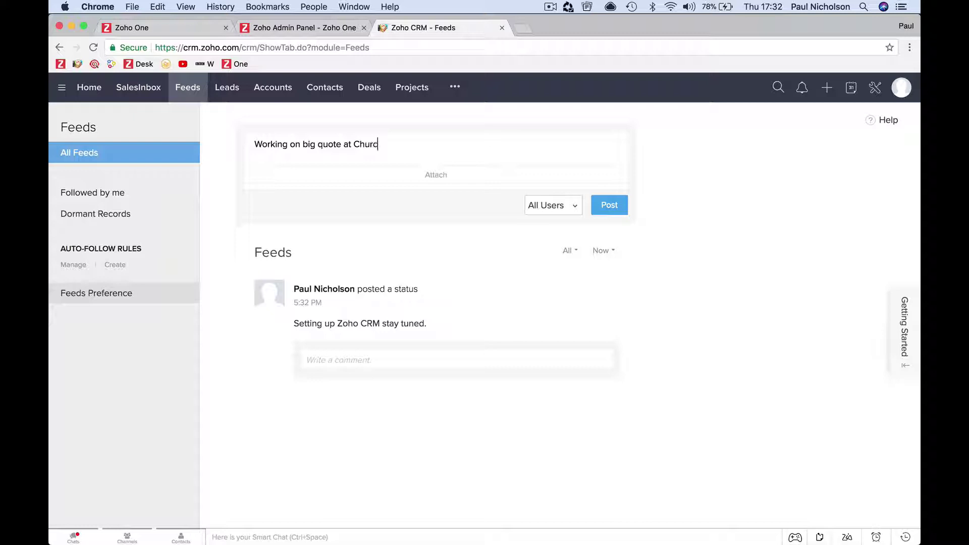
pyautogui.write('h round corner. Anyonw w')
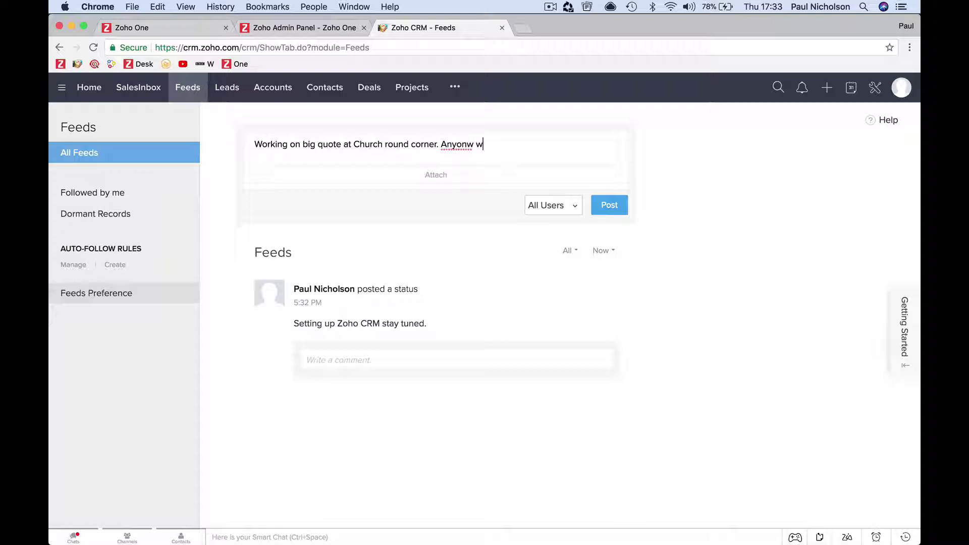
pyautogui.press('BackSpace')
pyautogui.press('BackSpace')
pyautogui.press('BackSpace')
pyautogui.write('e worked there?')
pyautogui.click(609, 205)
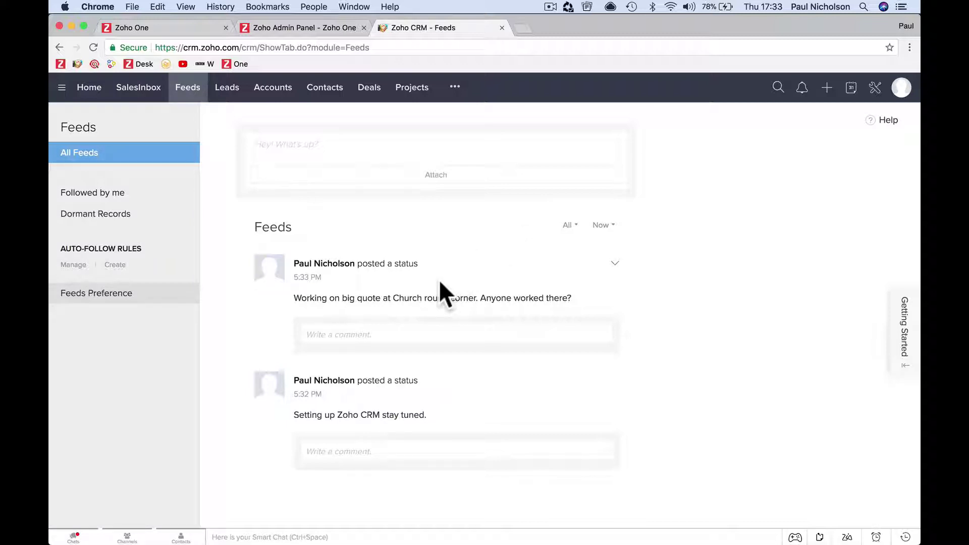
pyautogui.click(502, 328)
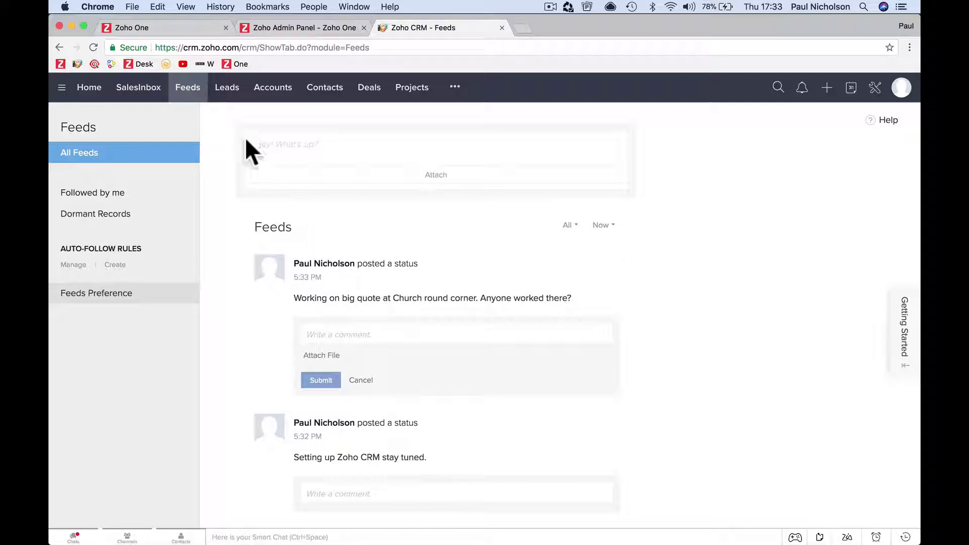
# Switch from Feeds to the Leads module showing the 10 sample leads
pyautogui.click(227, 92)
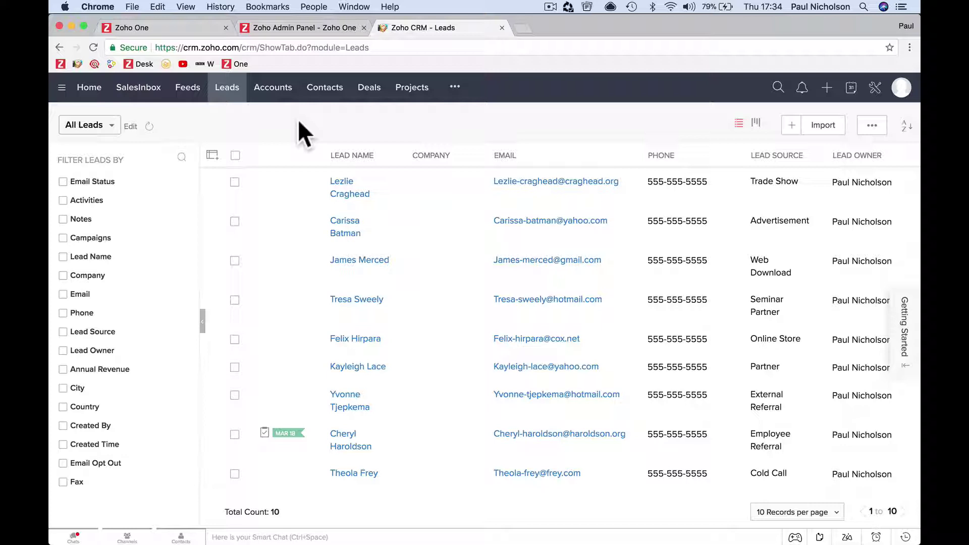
pyautogui.scroll(-1, 379, 373)
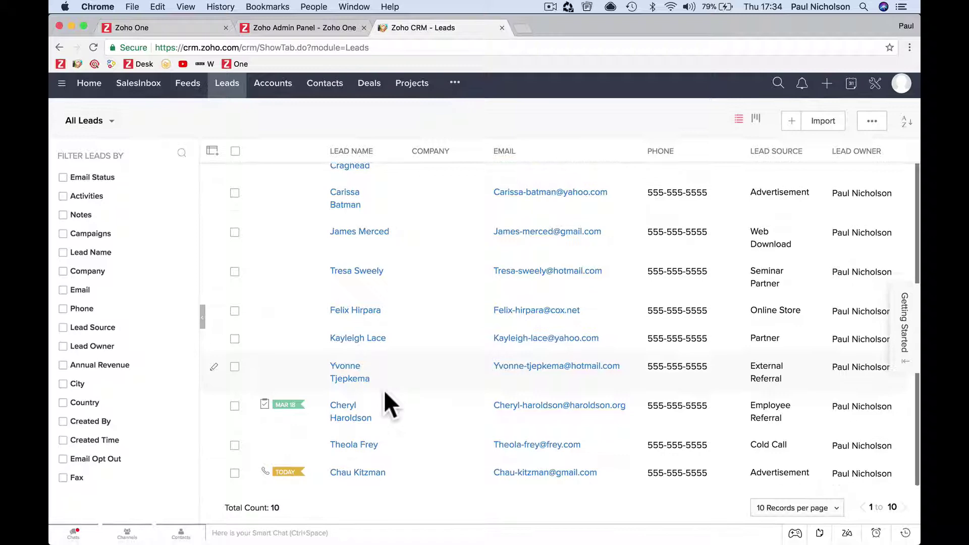
pyautogui.scroll(1, 384, 389)
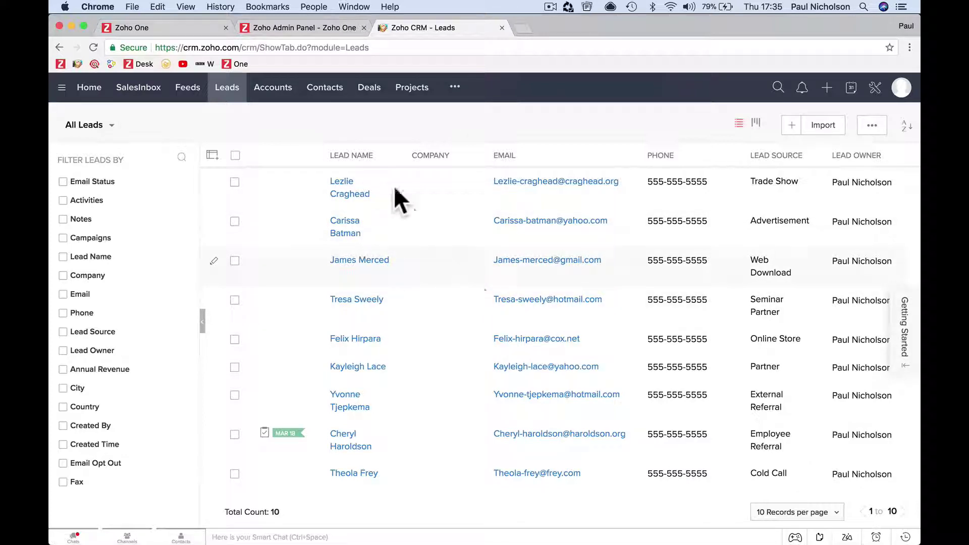
# Switch to the Accounts module listing the 10 sample accounts
pyautogui.click(271, 93)
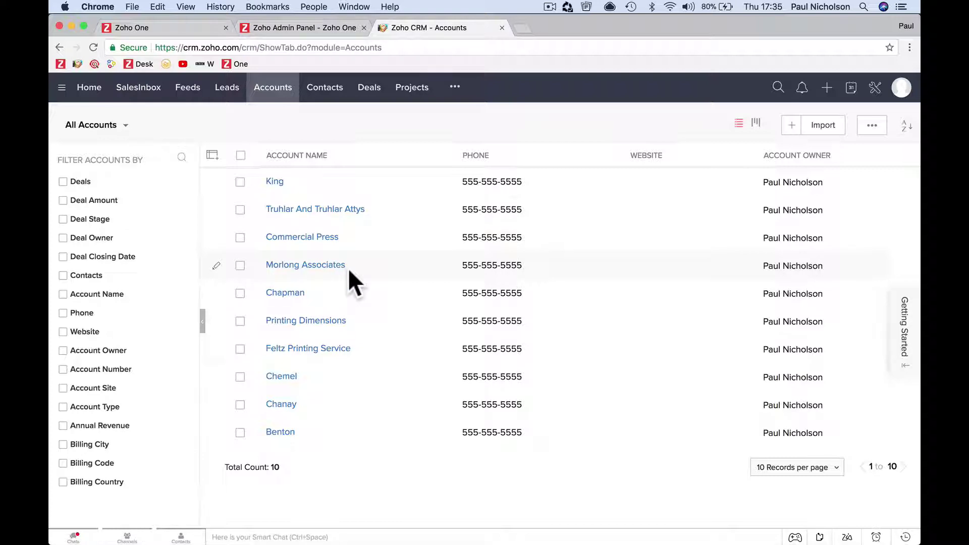
# Open the Truhlar And Truhlar Attys account and scroll through its details and related records
pyautogui.click(310, 209)
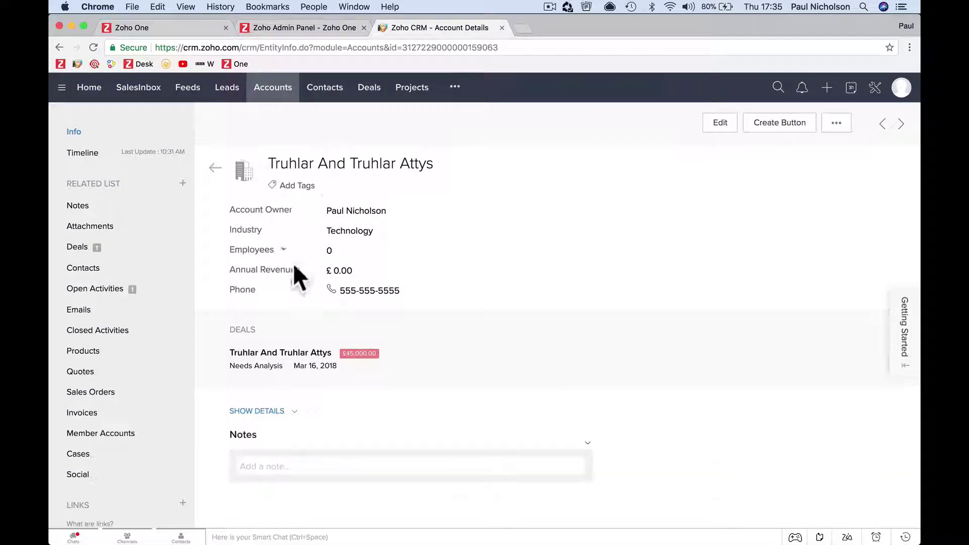
pyautogui.scroll(-1, 353, 399)
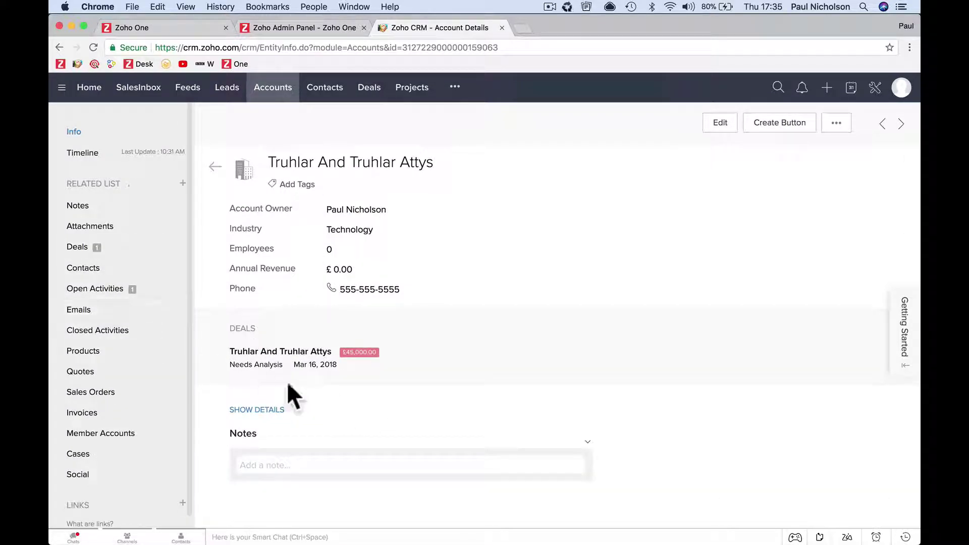
pyautogui.scroll(-4, 311, 392)
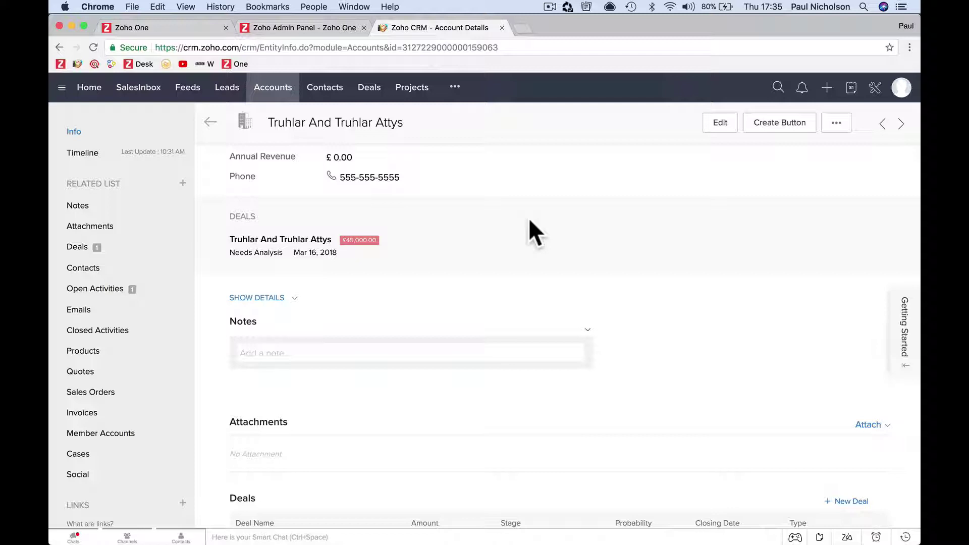
pyautogui.scroll(5, 529, 217)
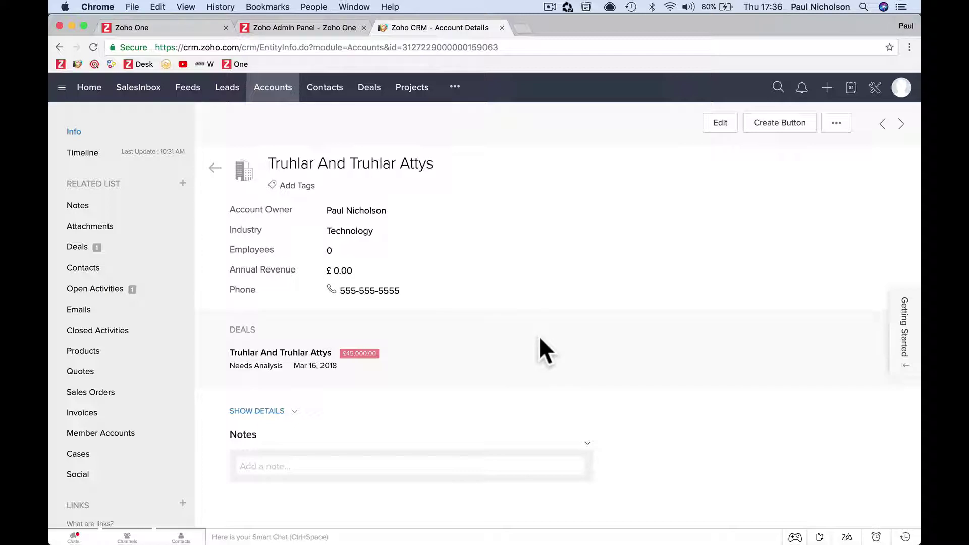
pyautogui.scroll(-5, 613, 437)
pyautogui.scroll(-10, 613, 437)
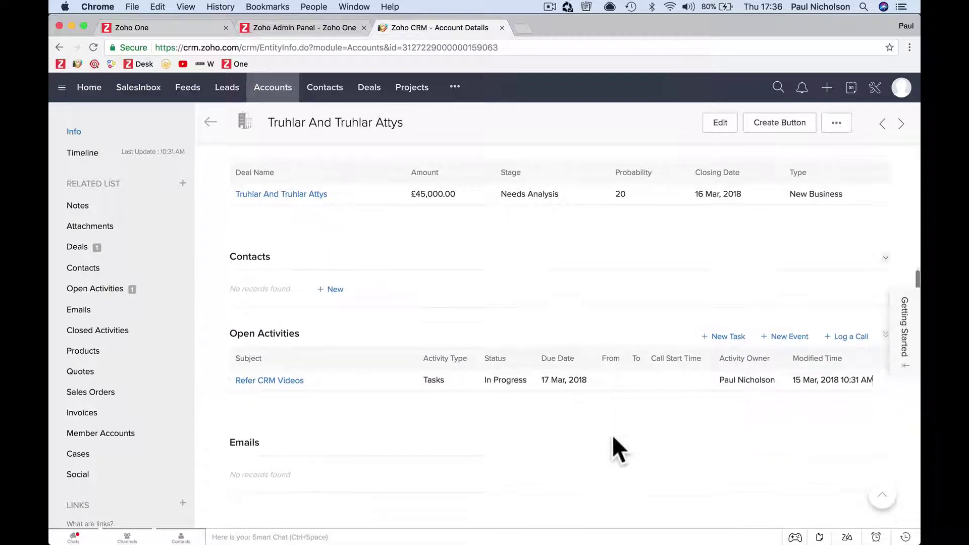
pyautogui.scroll(-5, 613, 437)
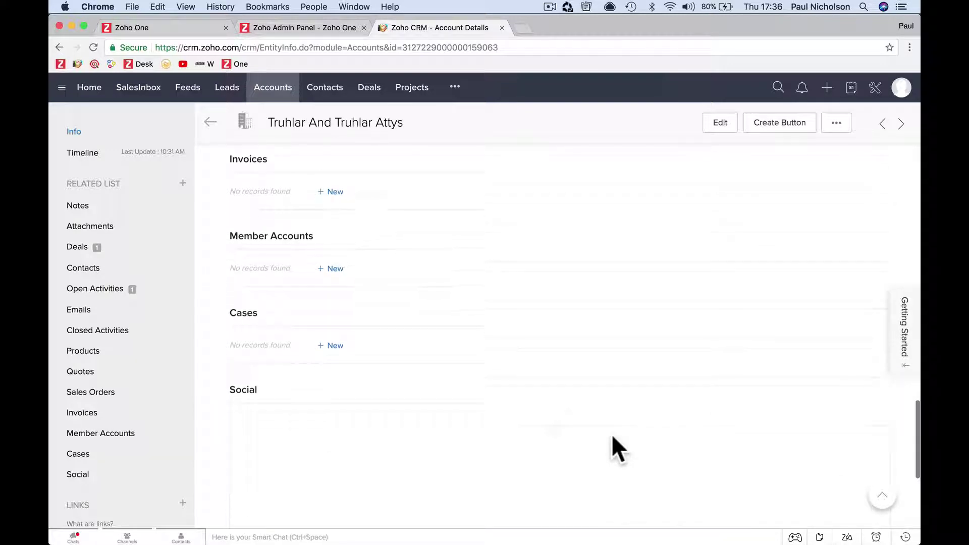
pyautogui.scroll(20, 613, 438)
# Open the Chapman contact, check its Deals and Open Activities options, and scroll its related lists
pyautogui.click(325, 91)
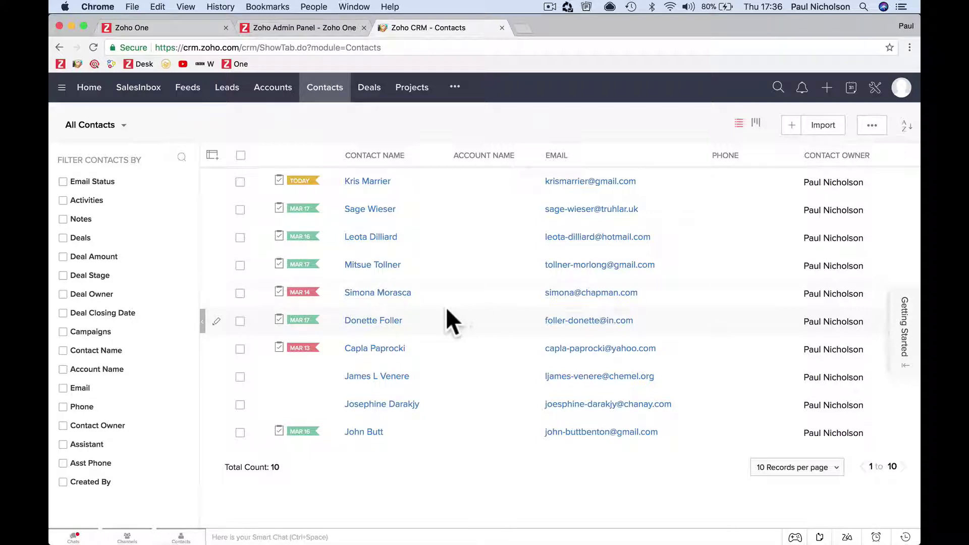
pyautogui.click(405, 295)
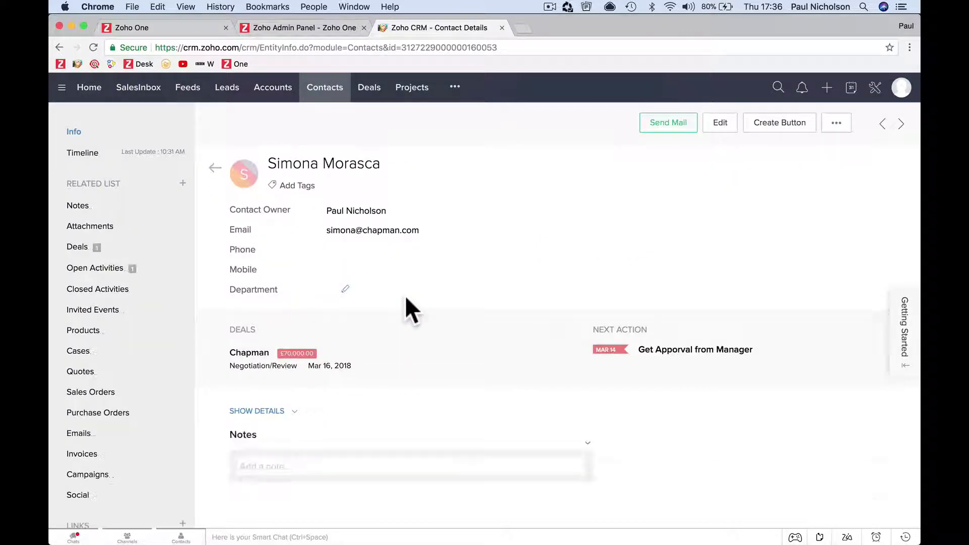
pyautogui.scroll(-1, 152, 283)
pyautogui.click(146, 222)
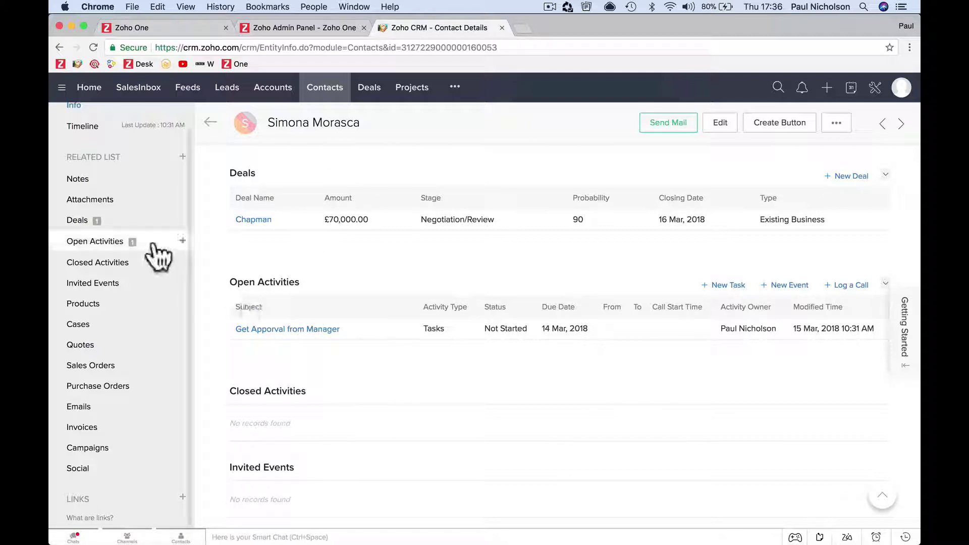
pyautogui.click(183, 242)
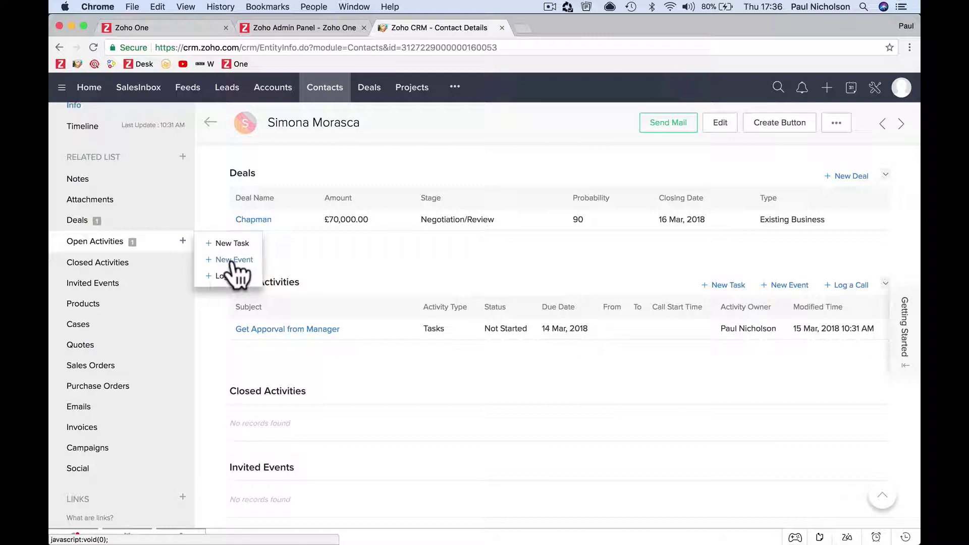
pyautogui.click(361, 335)
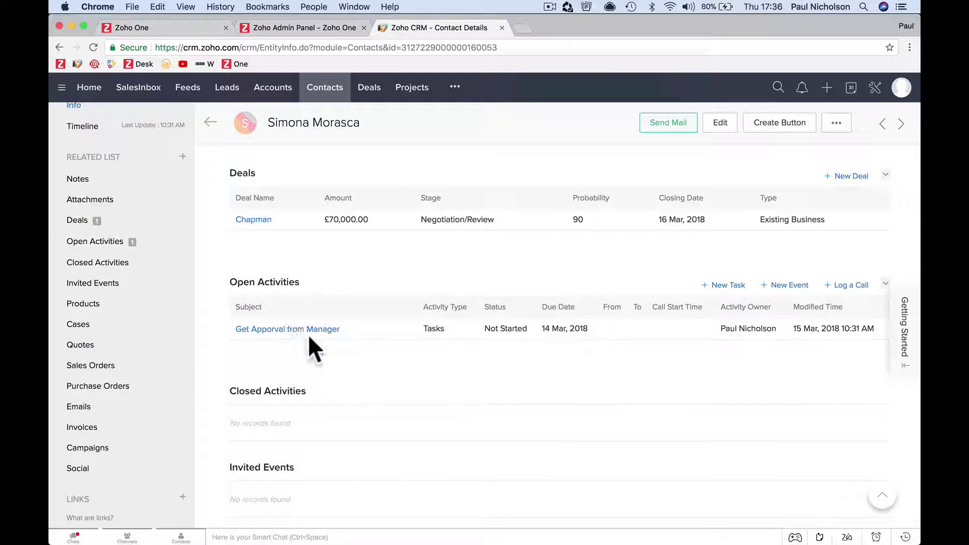
pyautogui.scroll(-5, 410, 346)
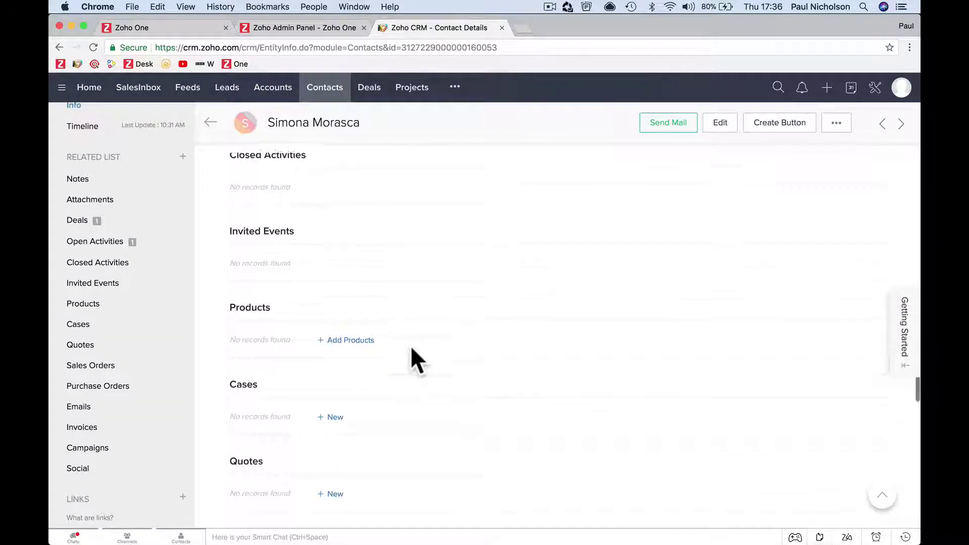
pyautogui.scroll(-2, 371, 277)
pyautogui.scroll(-2, 370, 276)
pyautogui.scroll(3, 370, 275)
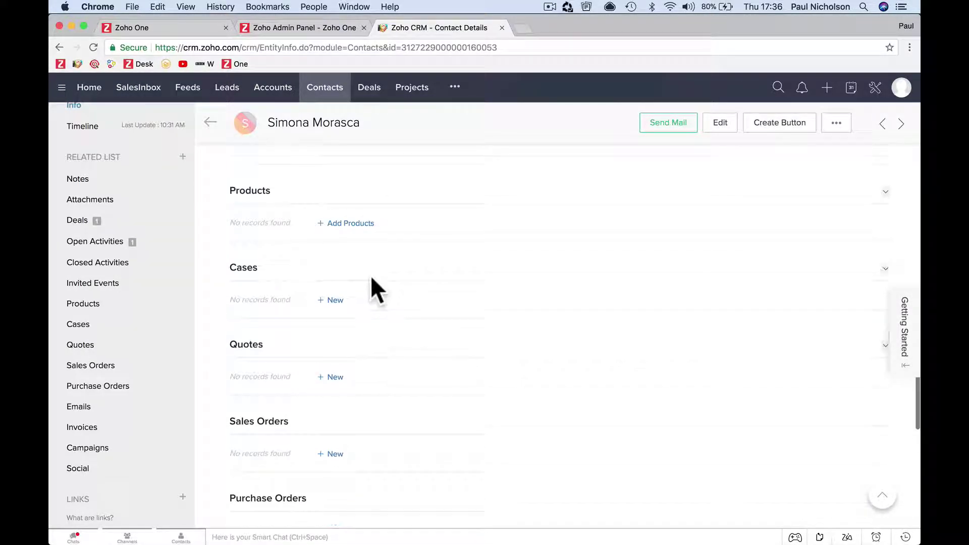
pyautogui.scroll(-3, 377, 248)
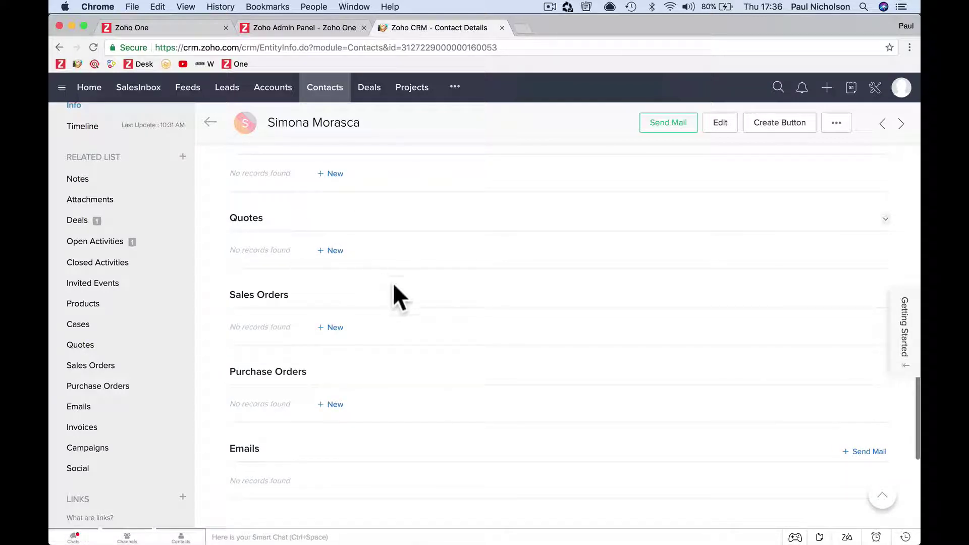
pyautogui.scroll(-5, 393, 282)
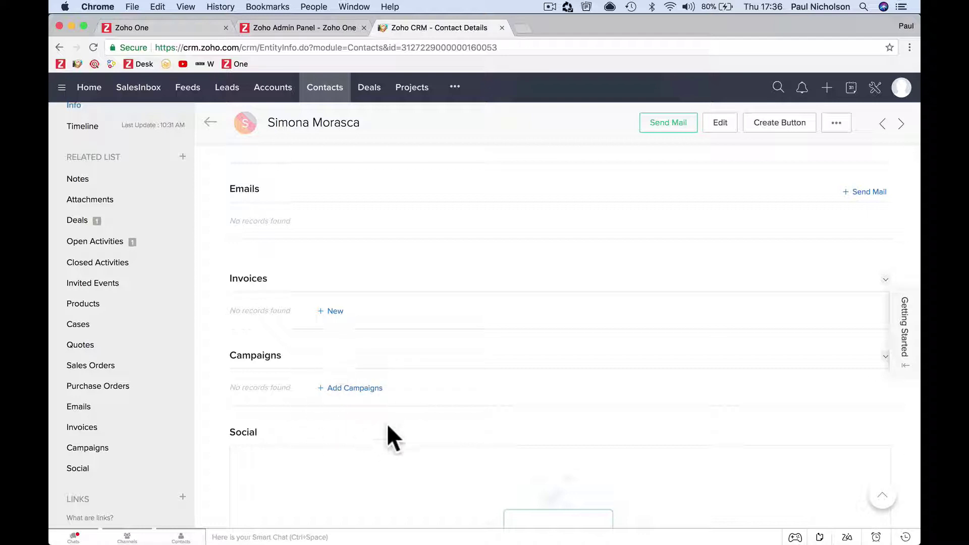
pyautogui.scroll(-3, 405, 425)
pyautogui.scroll(-2, 405, 424)
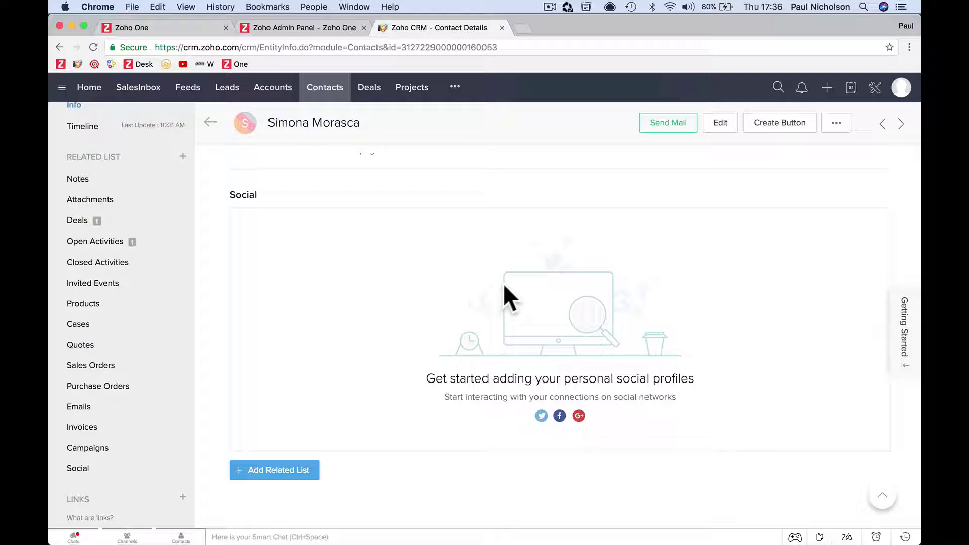
pyautogui.scroll(-1, 504, 285)
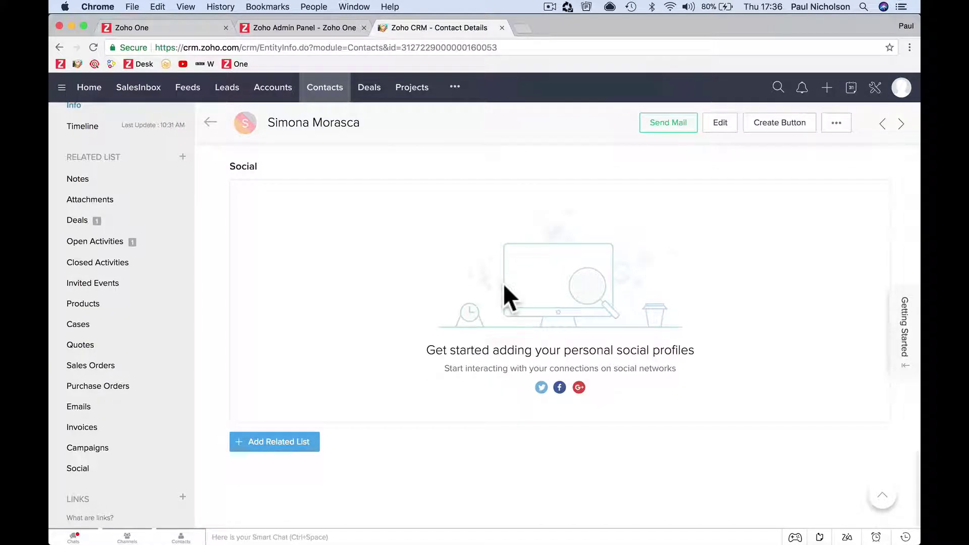
pyautogui.scroll(10, 504, 283)
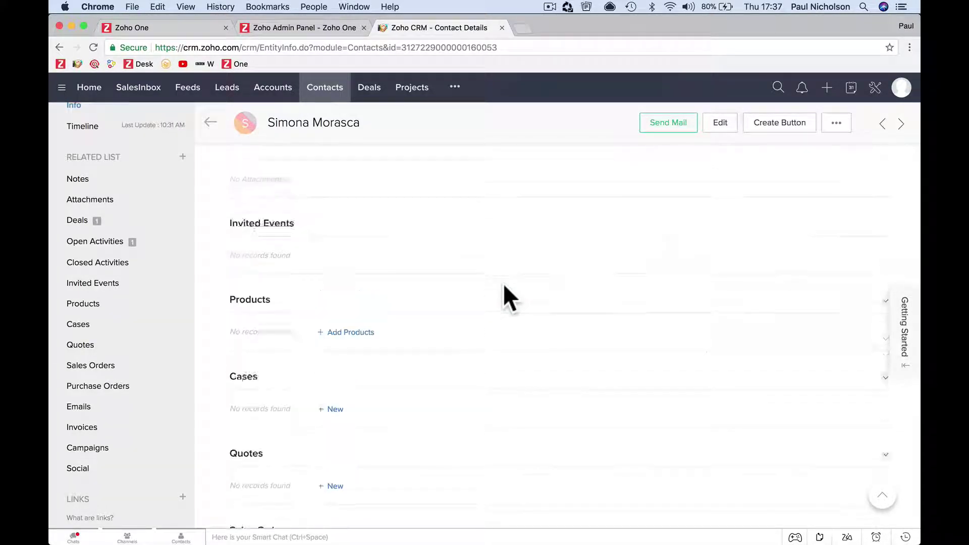
pyautogui.scroll(5, 504, 283)
# Open the Deals Kanban board and scan across all its stages
pyautogui.click(325, 94)
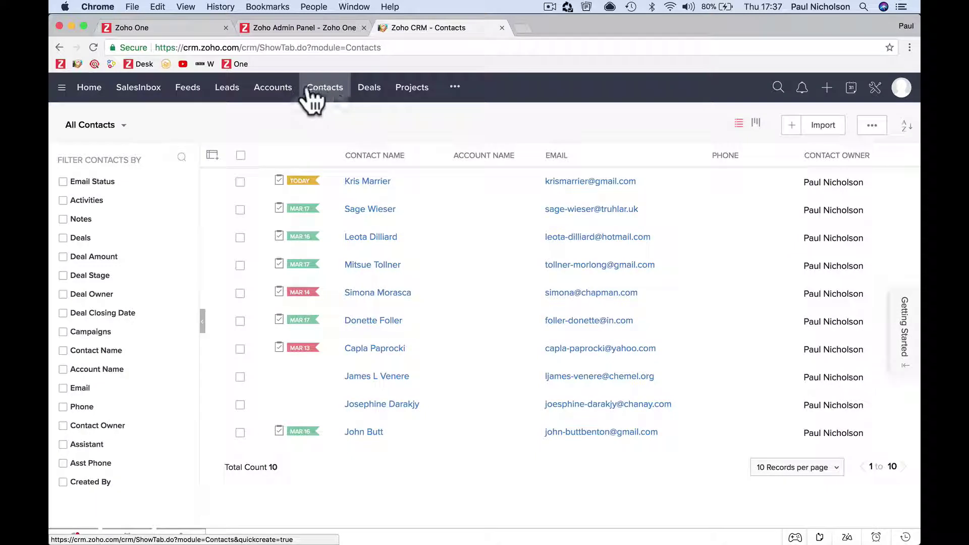
pyautogui.click(281, 96)
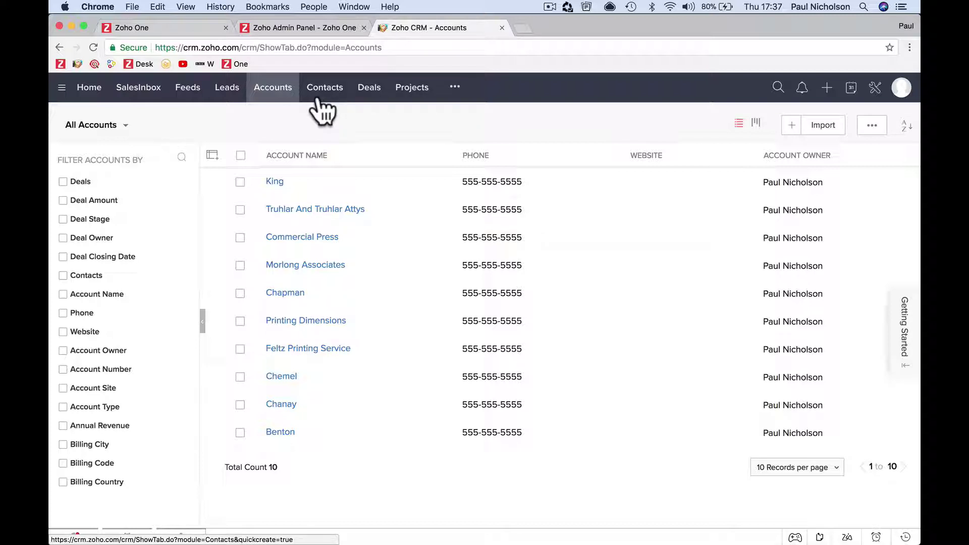
pyautogui.click(370, 91)
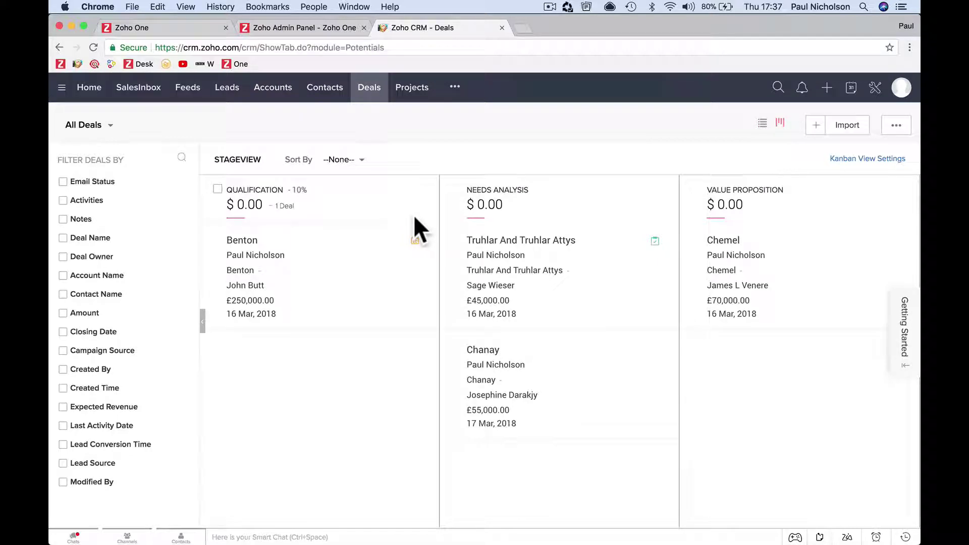
pyautogui.hscroll(3, 429, 261)
pyautogui.hscroll(3, 429, 261)
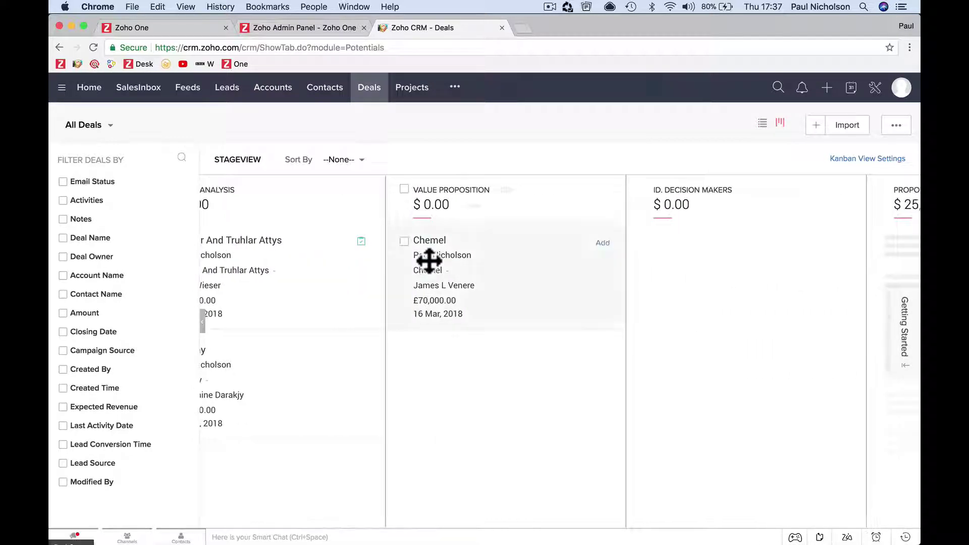
pyautogui.hscroll(10, 429, 261)
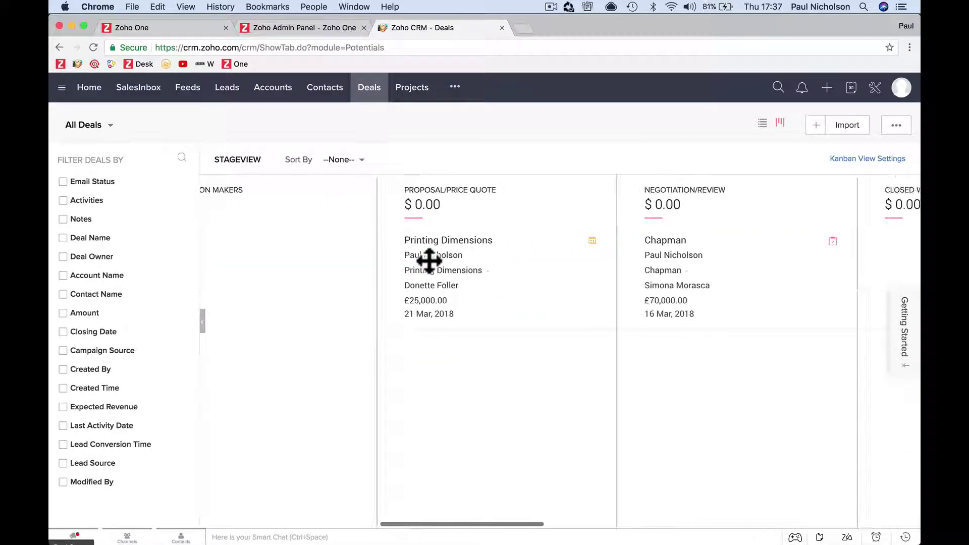
pyautogui.hscroll(7, 536, 241)
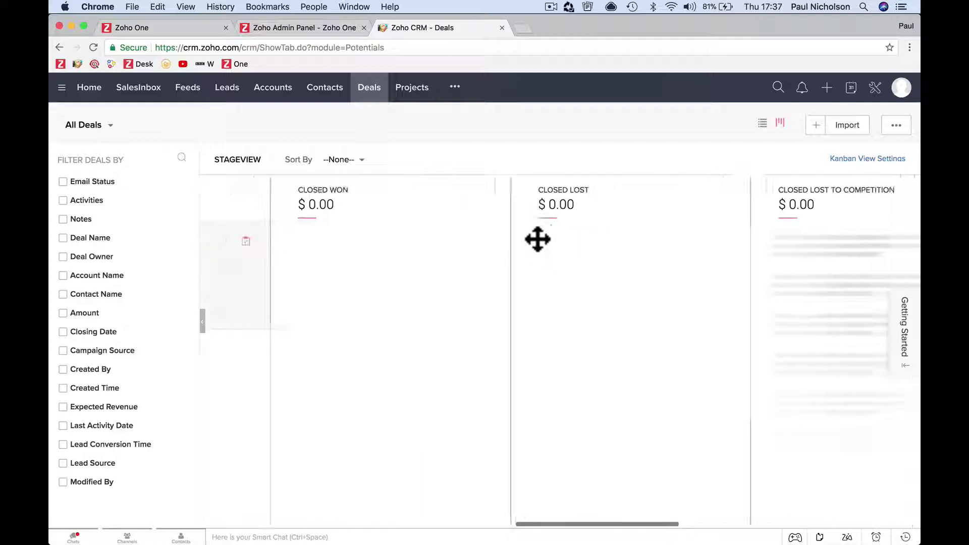
pyautogui.hscroll(-15, 367, 311)
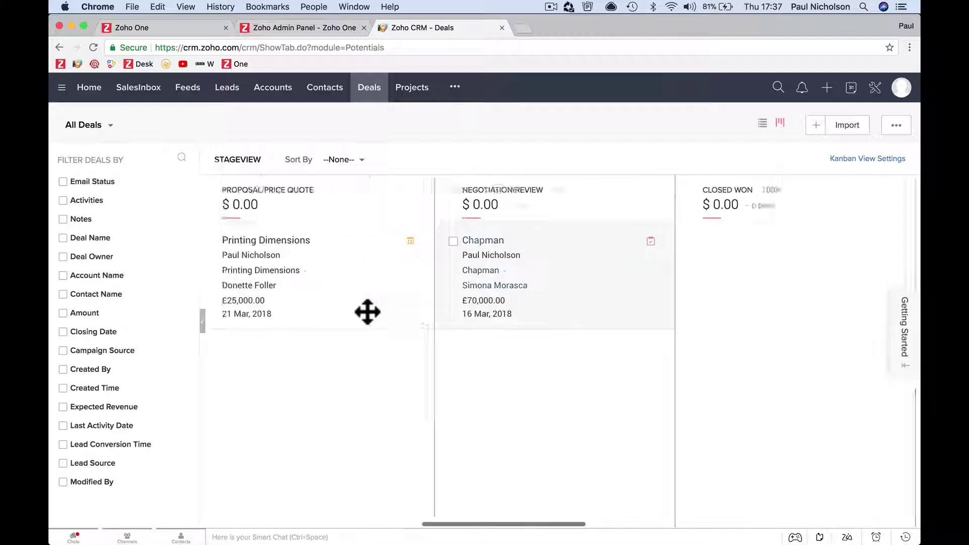
pyautogui.hscroll(-5, 367, 321)
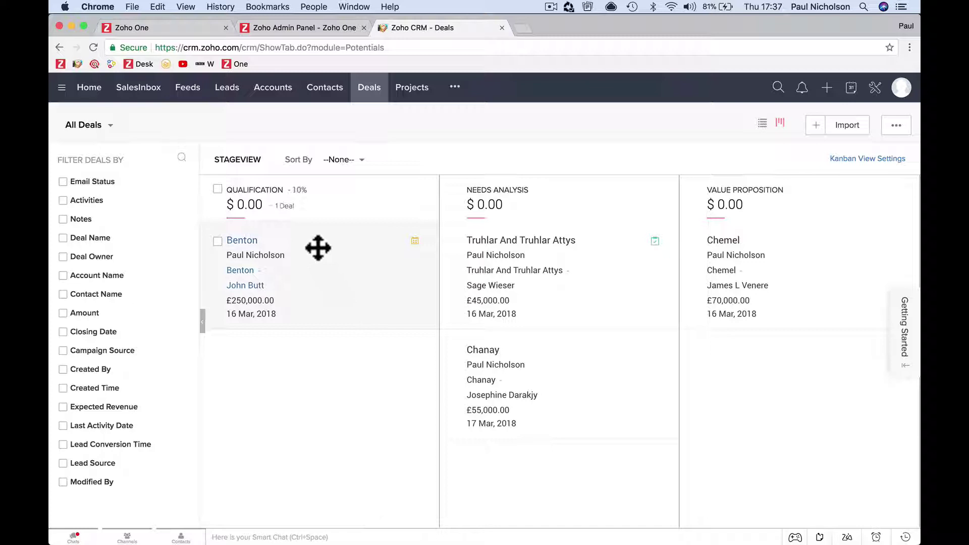
# Drag Benton to Needs Analysis and back to Qualification; move Chemel to Proposal/Price Quote
pyautogui.moveTo(311, 240); pyautogui.dragTo(476, 305)
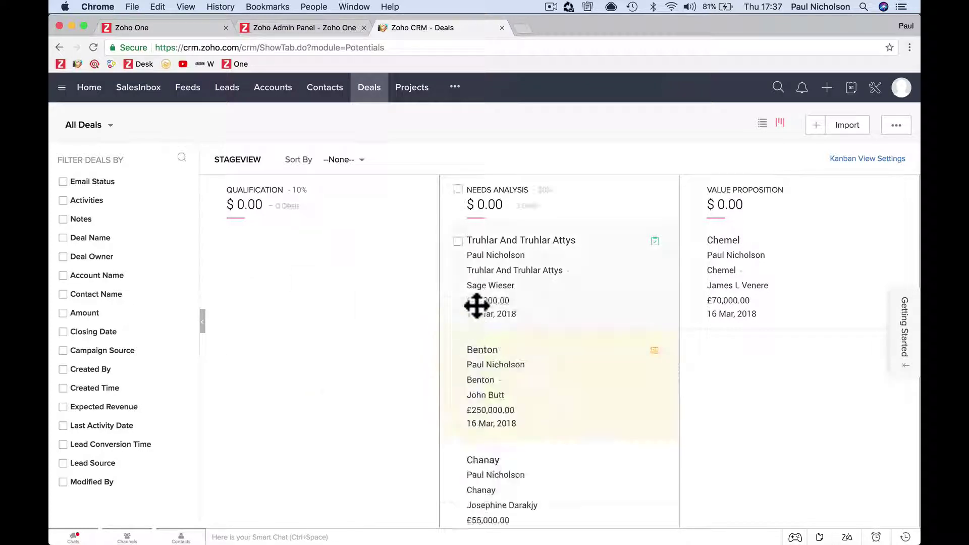
pyautogui.moveTo(582, 234); pyautogui.dragTo(448, 309)
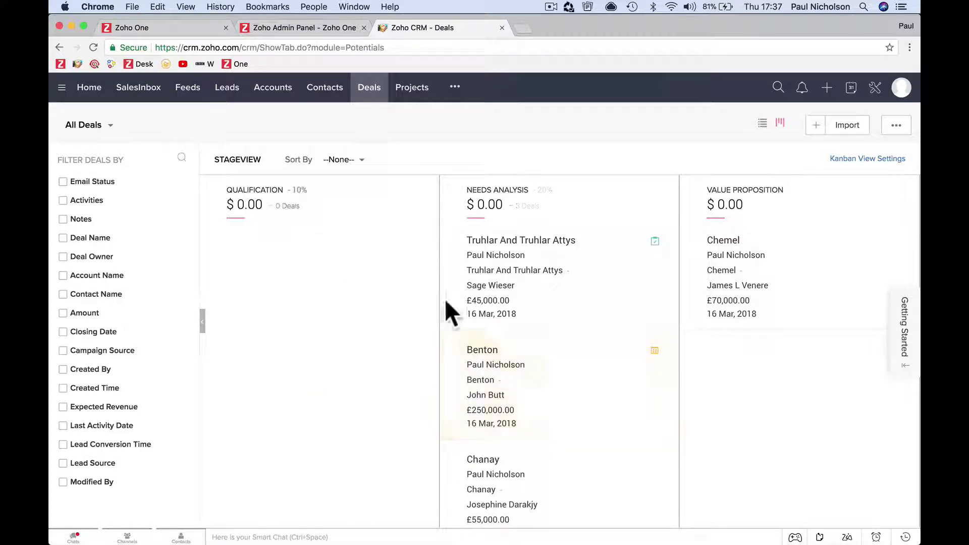
pyautogui.moveTo(472, 341); pyautogui.dragTo(413, 283)
pyautogui.hscroll(5, 413, 283)
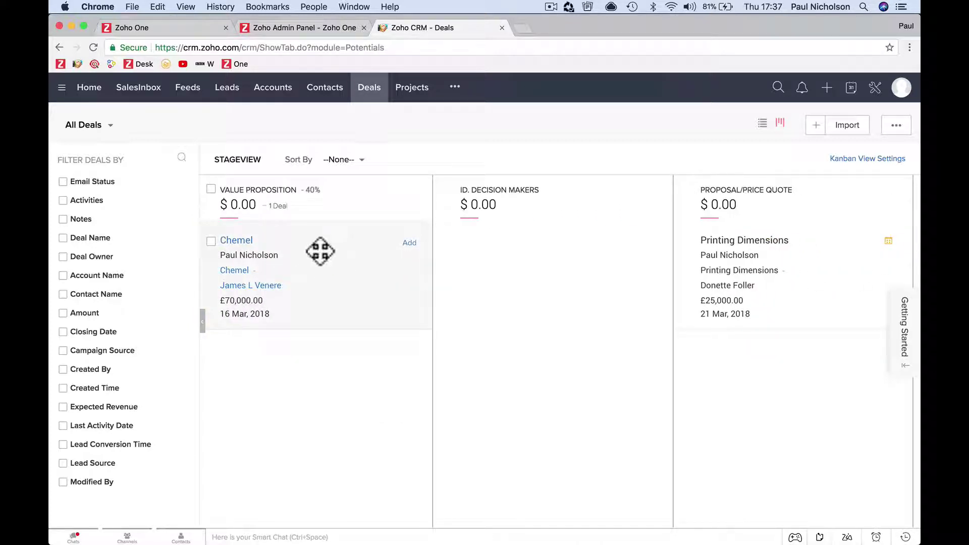
pyautogui.moveTo(320, 251); pyautogui.dragTo(659, 343)
# Reload the deal board to refresh stage totals and review the updated stages
pyautogui.hscroll(8, 593, 363)
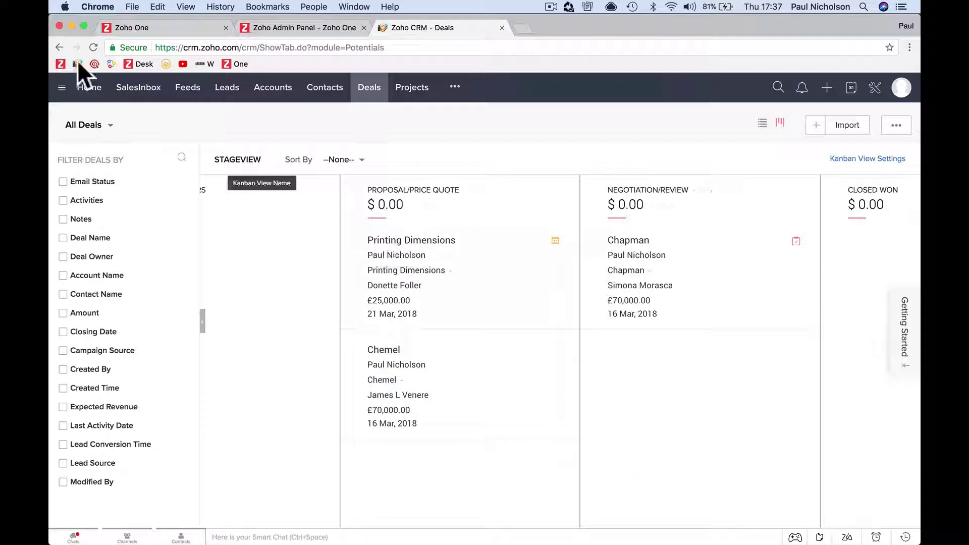
pyautogui.click(93, 47)
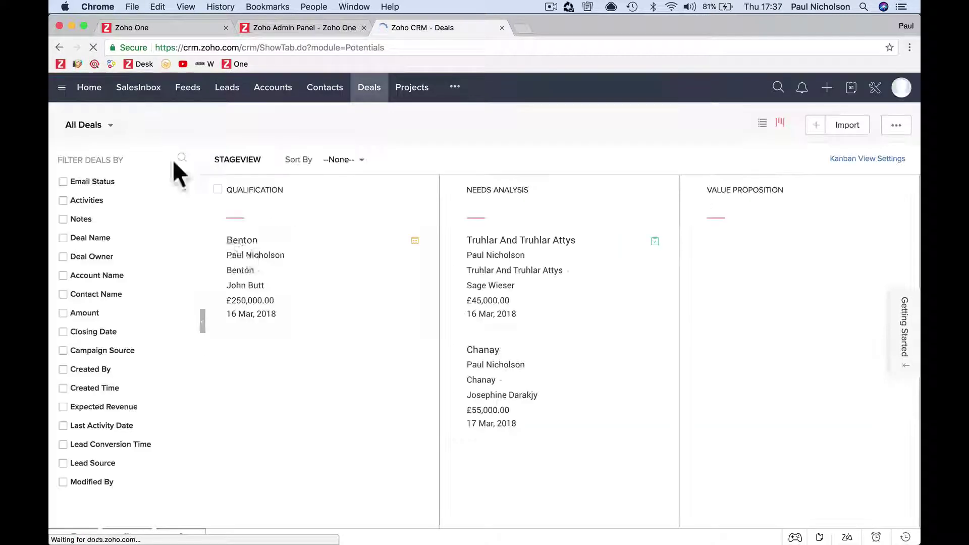
pyautogui.hscroll(3, 387, 316)
pyautogui.hscroll(10, 387, 316)
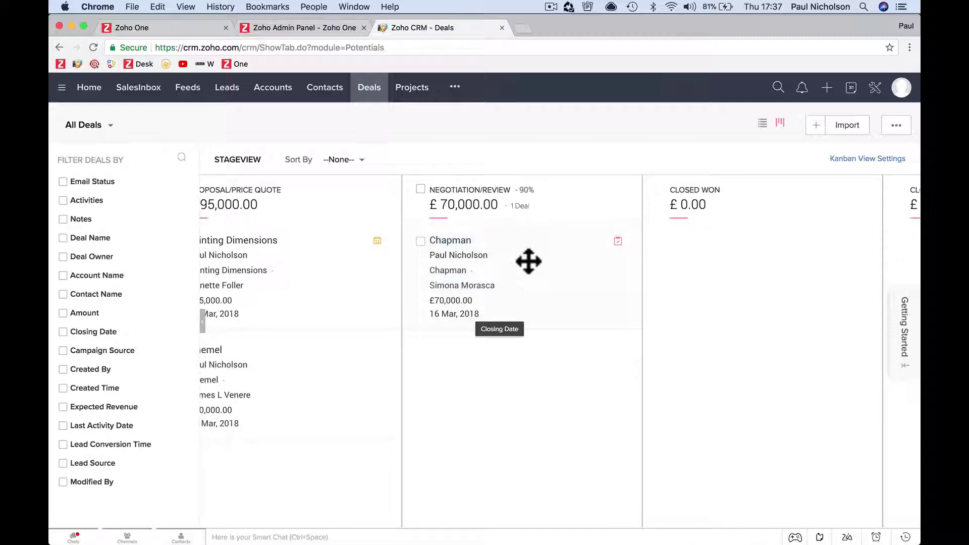
pyautogui.hscroll(5, 546, 359)
pyautogui.hscroll(4, 546, 359)
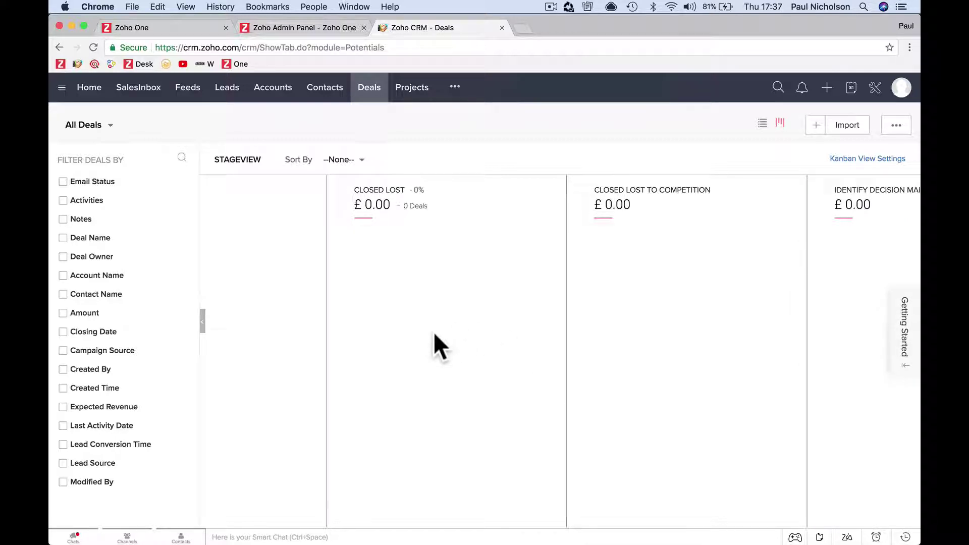
pyautogui.hscroll(-6, 435, 331)
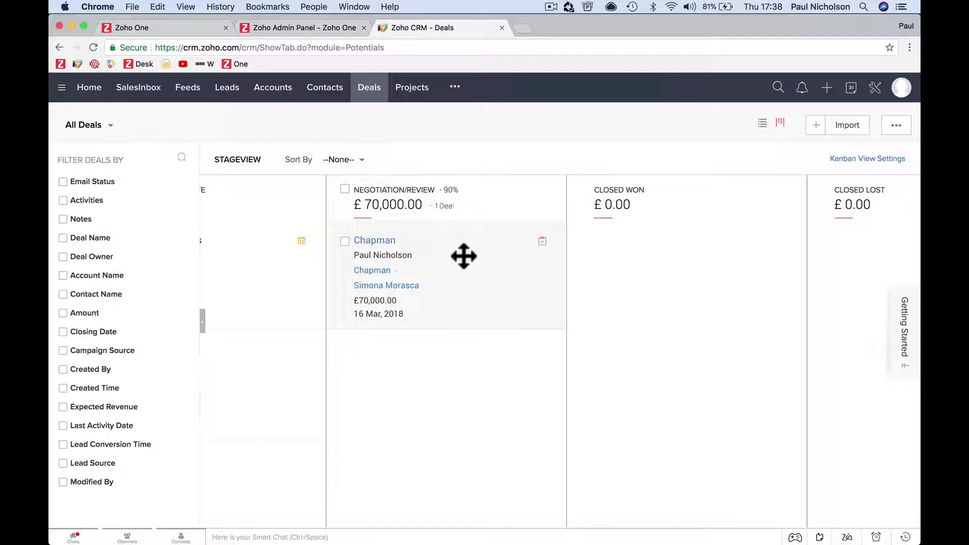
# Scroll through the Chapman deal's full Deal Details page, then switch to the Projects module
pyautogui.click(388, 241)
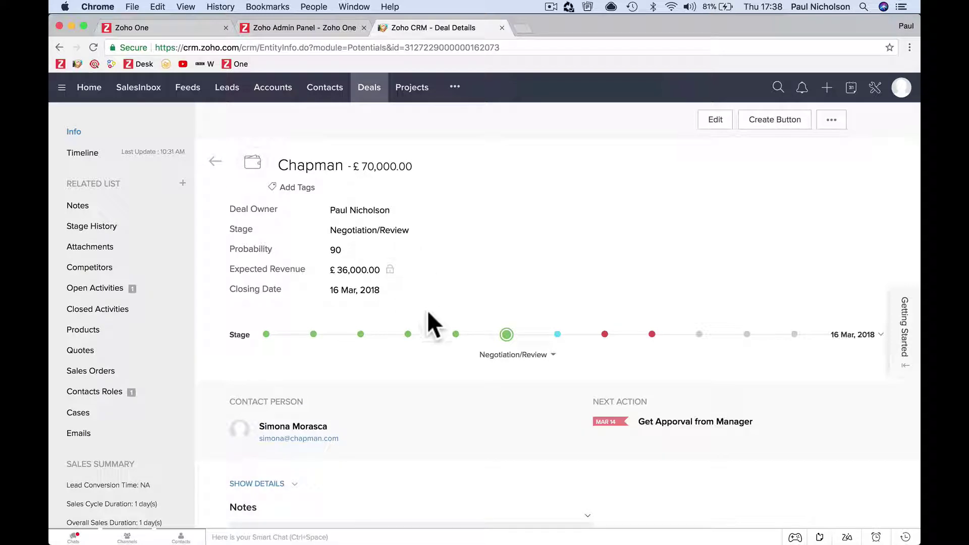
pyautogui.scroll(-5, 394, 369)
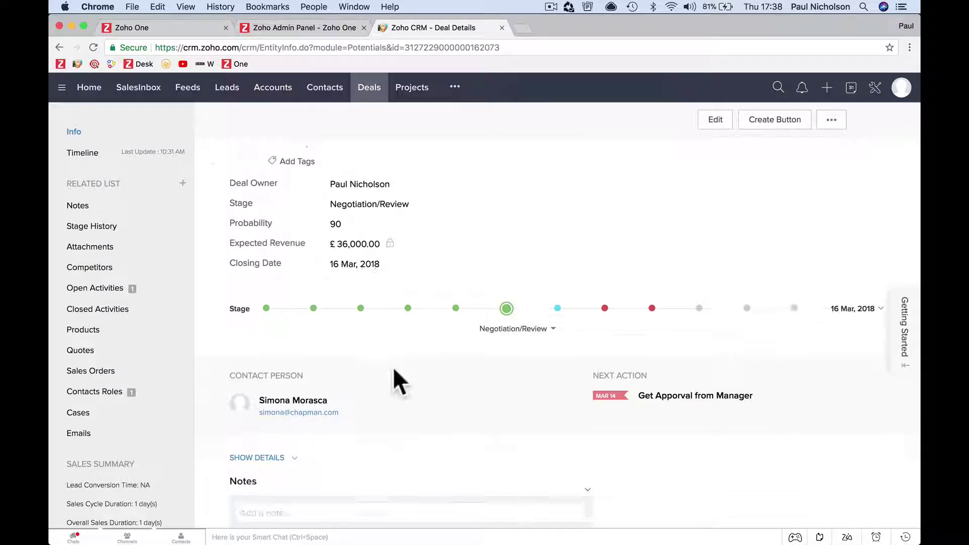
pyautogui.scroll(-15, 393, 367)
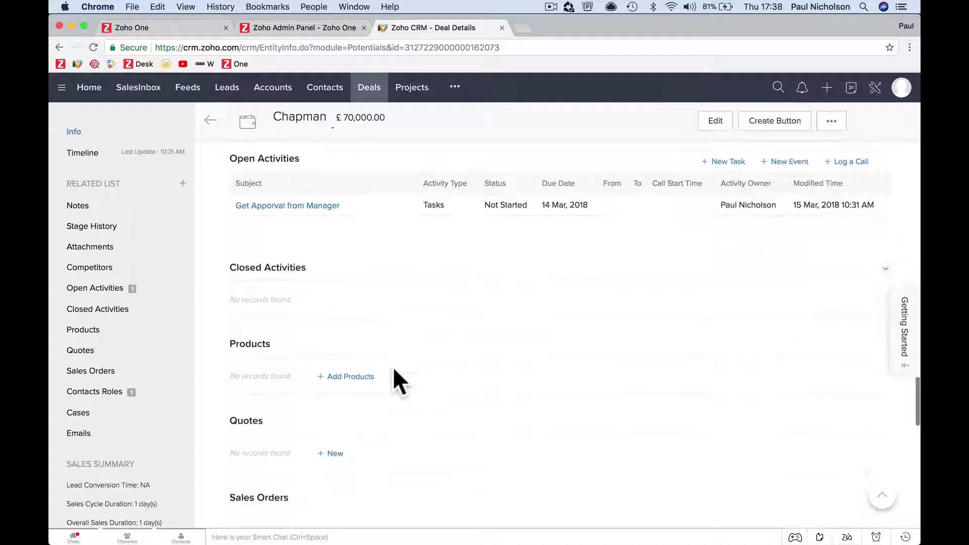
pyautogui.scroll(-3, 393, 367)
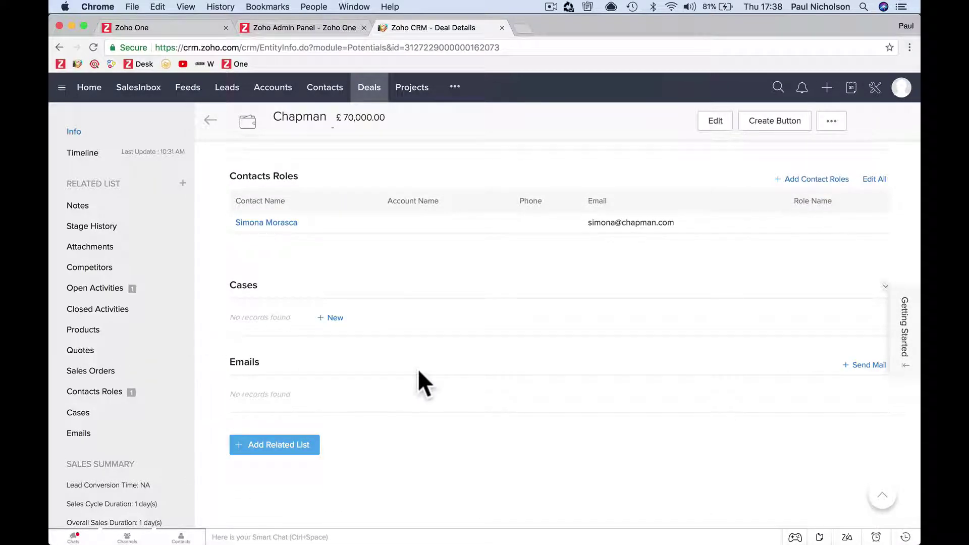
pyautogui.scroll(20, 418, 308)
pyautogui.click(413, 97)
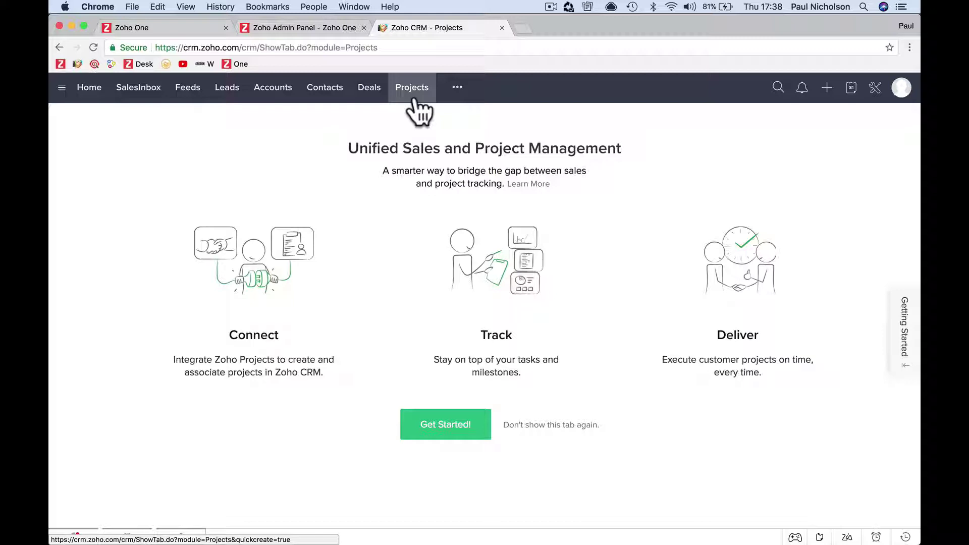
# View the Activities module, then open Reports and browse the All Reports list
pyautogui.click(457, 89)
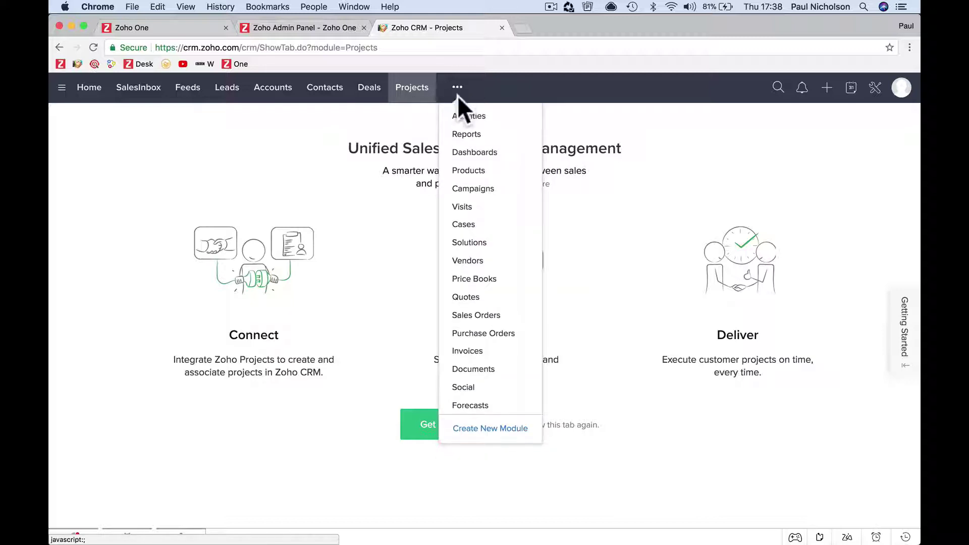
pyautogui.click(496, 120)
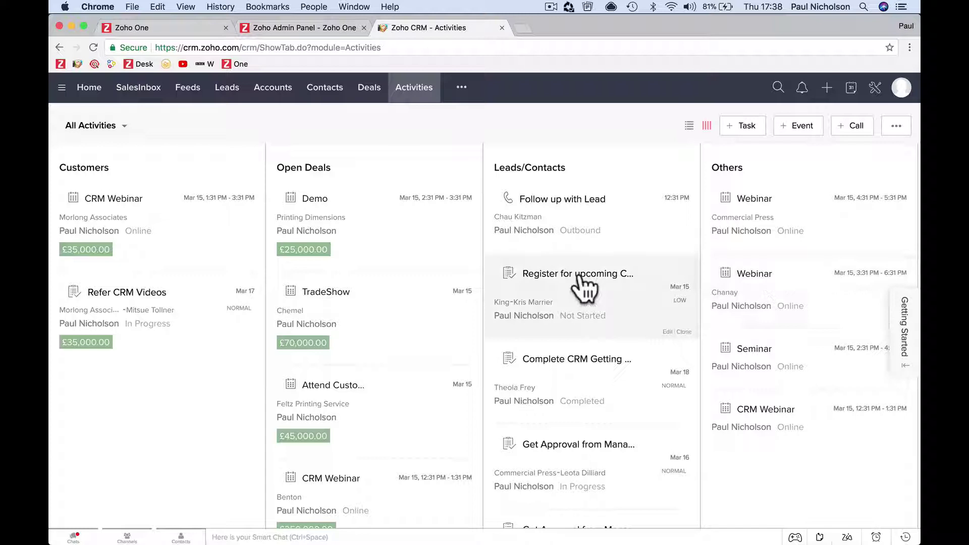
pyautogui.click(461, 88)
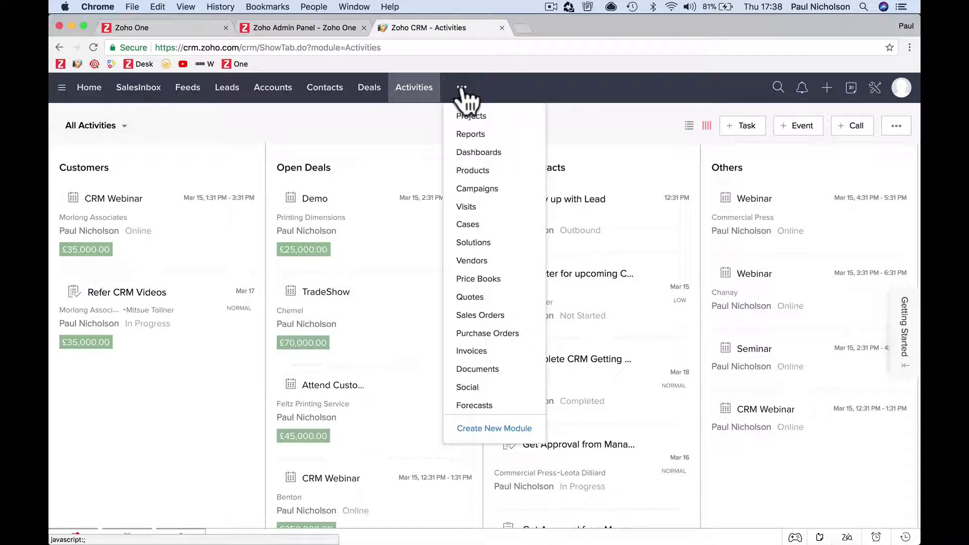
pyautogui.click(477, 134)
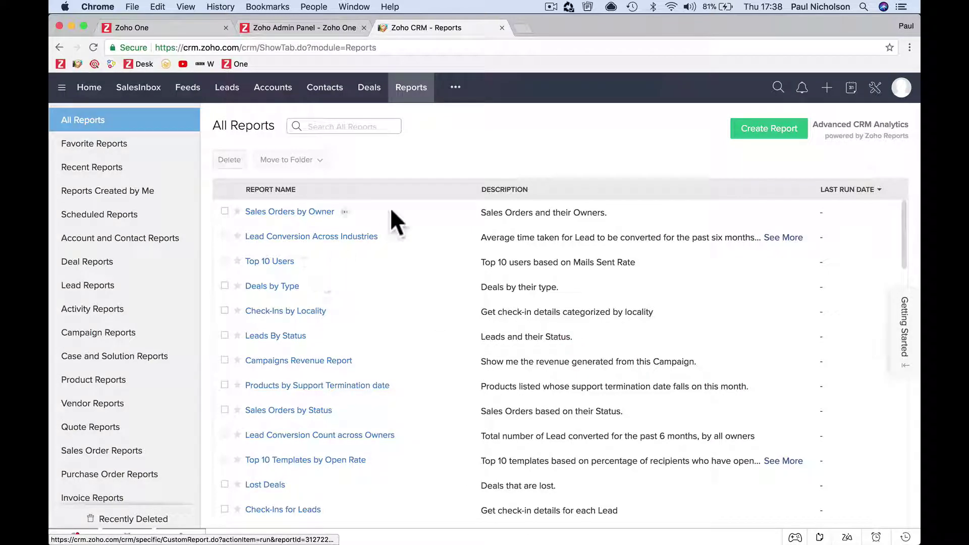
pyautogui.scroll(-10, 418, 340)
pyautogui.scroll(10, 379, 313)
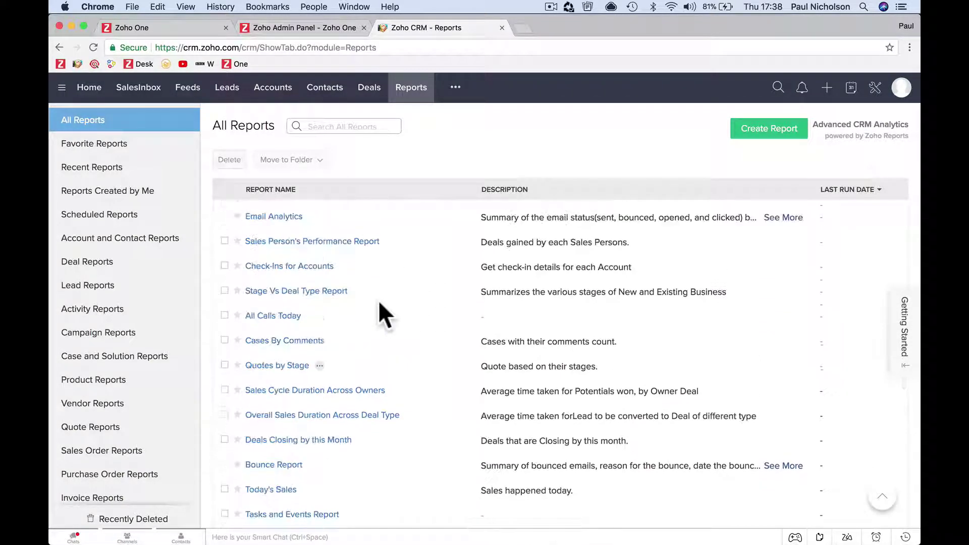
pyautogui.click(456, 89)
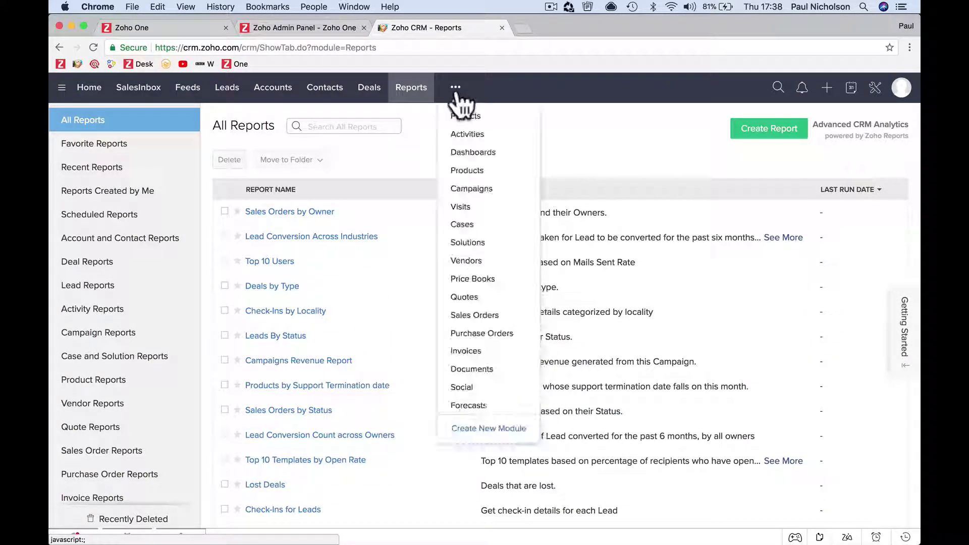
# Open the Campaigns module to see its Plan Campaigns introduction
pyautogui.click(499, 190)
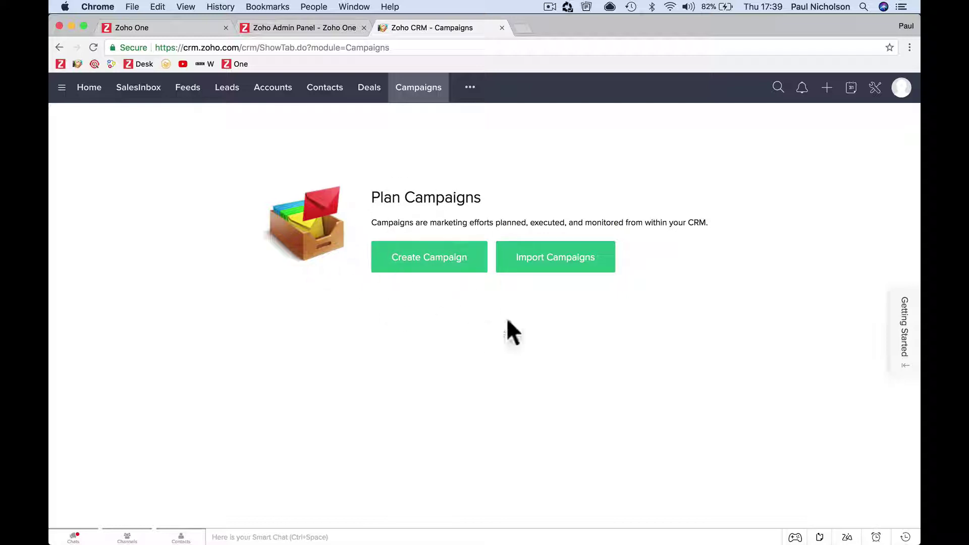
# View the Products module, then go to the Visits visitor-tracking page
pyautogui.click(469, 86)
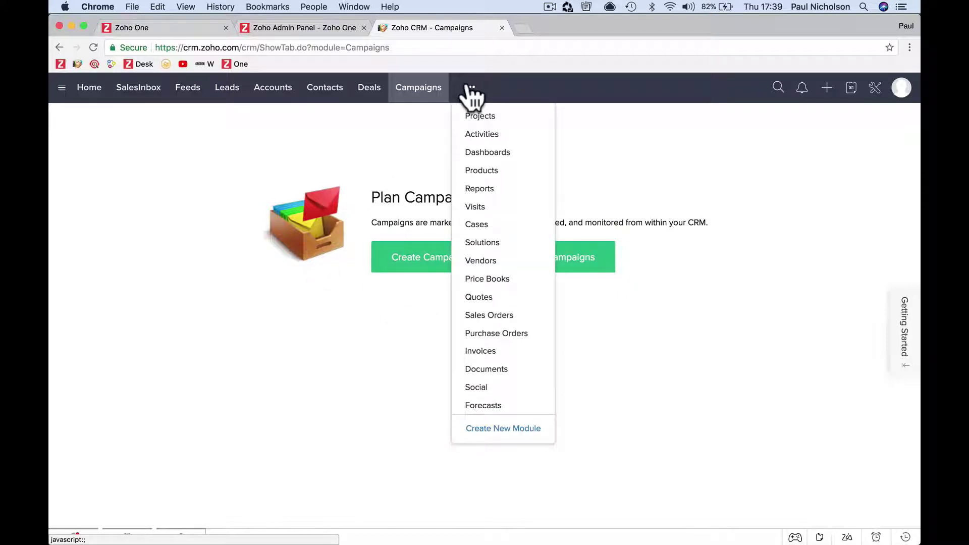
pyautogui.click(487, 172)
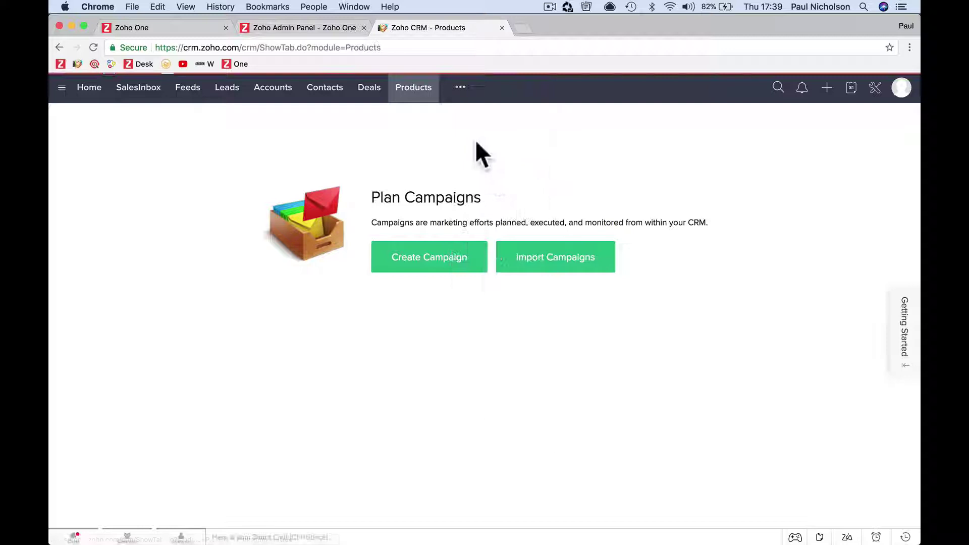
pyautogui.click(461, 94)
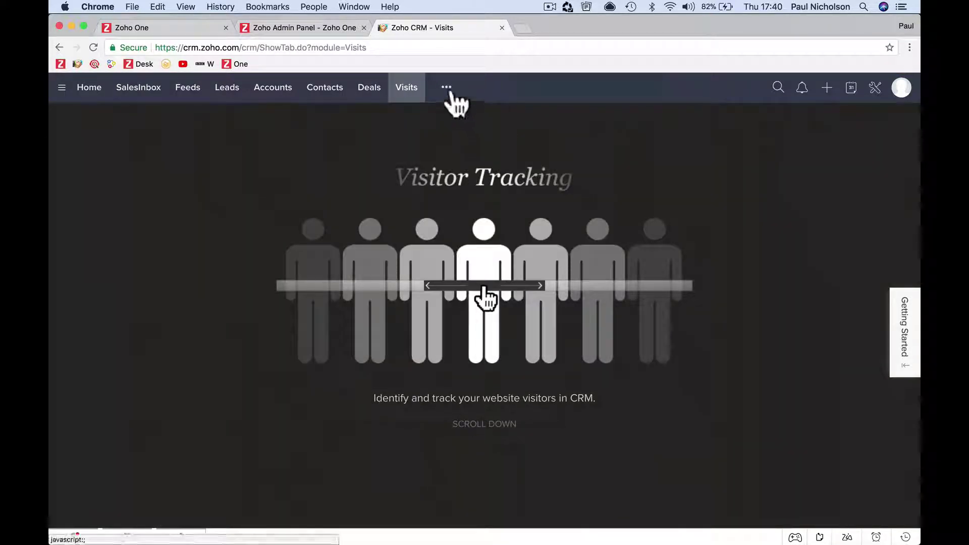
pyautogui.click(445, 91)
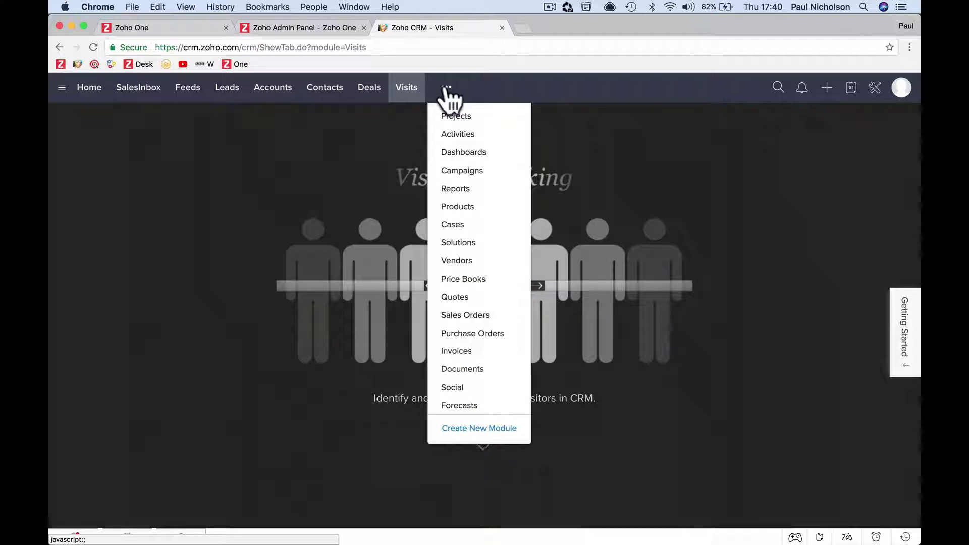
# View the Cases module, then switch to the Solutions module's Provide Case Solutions page
pyautogui.click(492, 230)
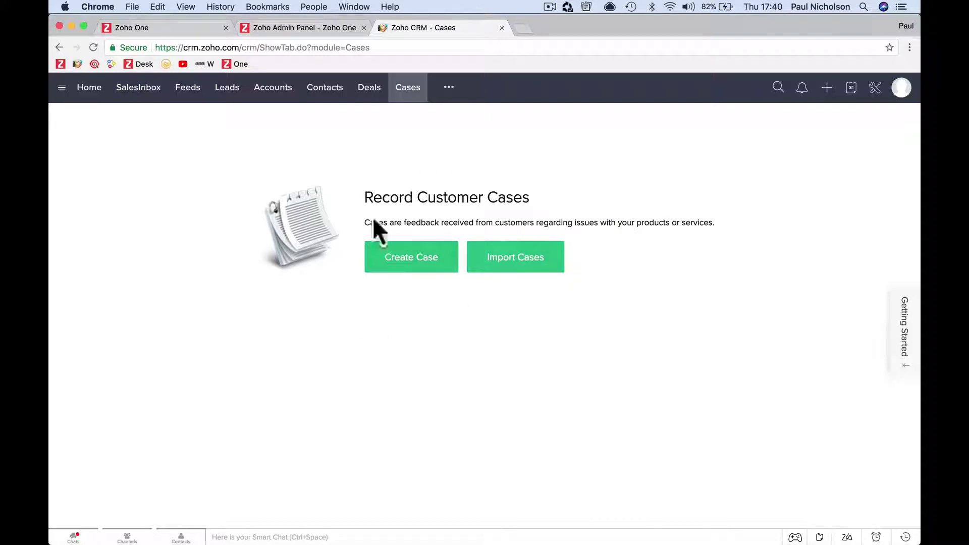
pyautogui.click(448, 87)
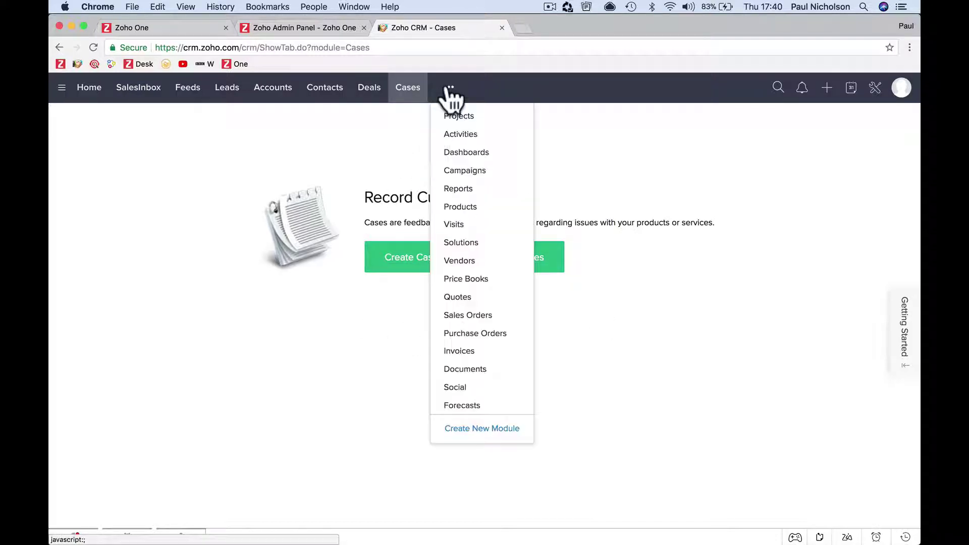
pyautogui.click(508, 249)
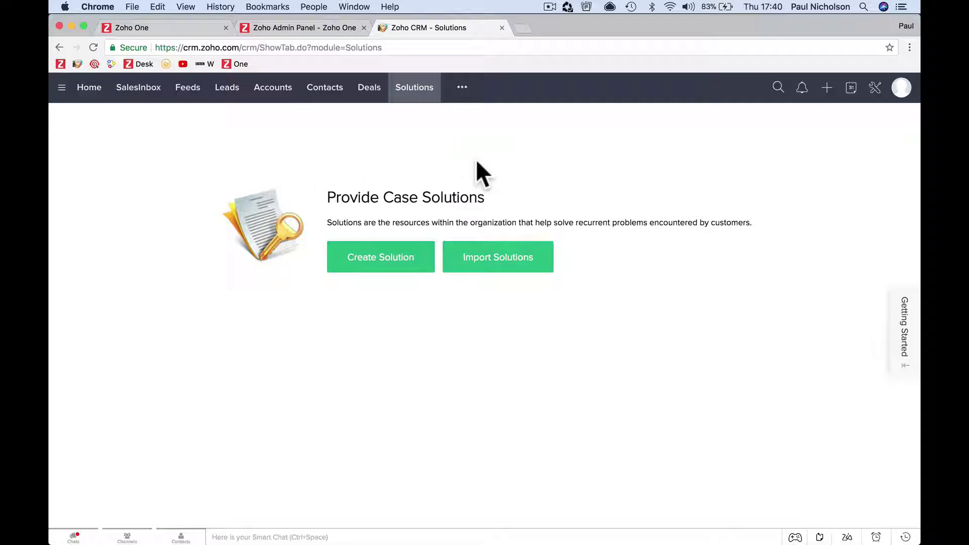
pyautogui.click(462, 90)
pyautogui.moveTo(461, 94)
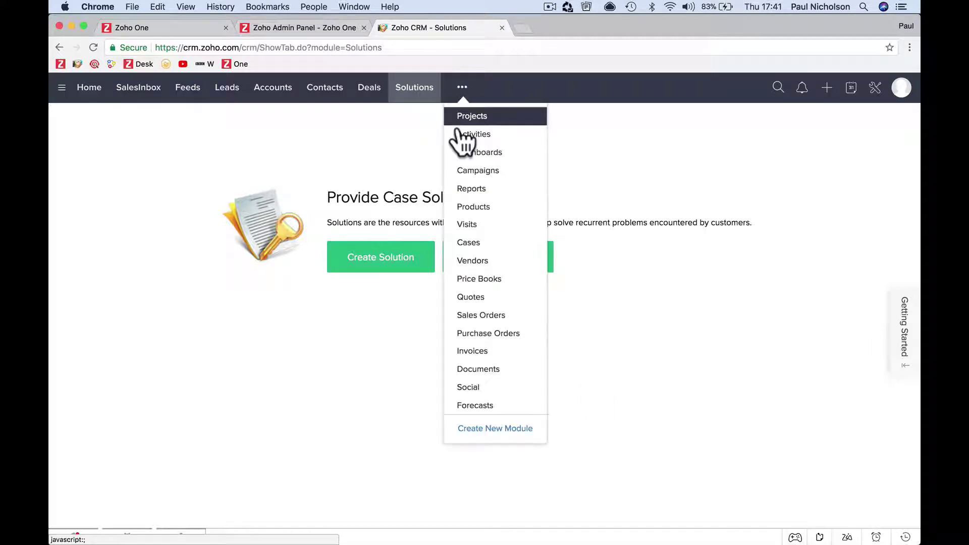